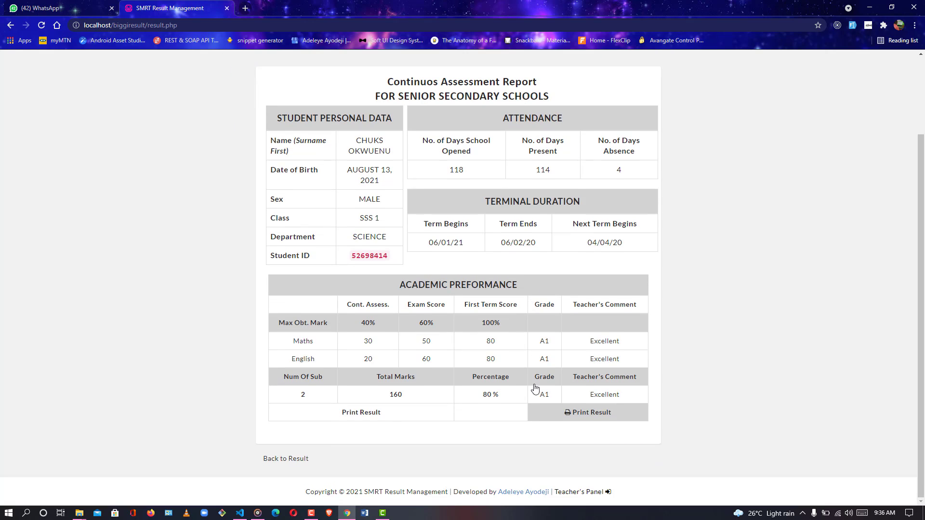
# - Review the report, highlighting the Maths A1 grade, its 'Excellent' comment and the English subject
pyautogui.scroll(2, 534, 388)
pyautogui.scroll(-1, 535, 388)
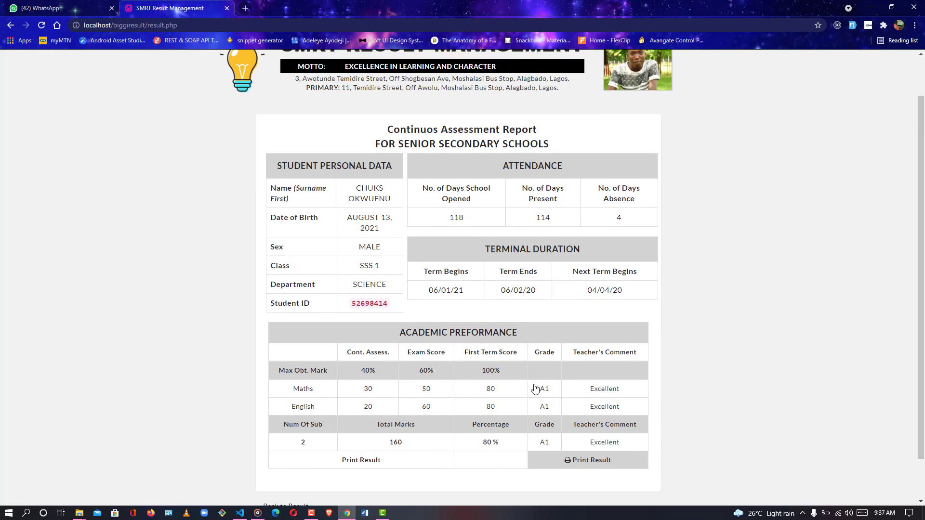
pyautogui.doubleClick(543, 388)
pyautogui.moveTo(544, 389); pyautogui.dragTo(549, 396)
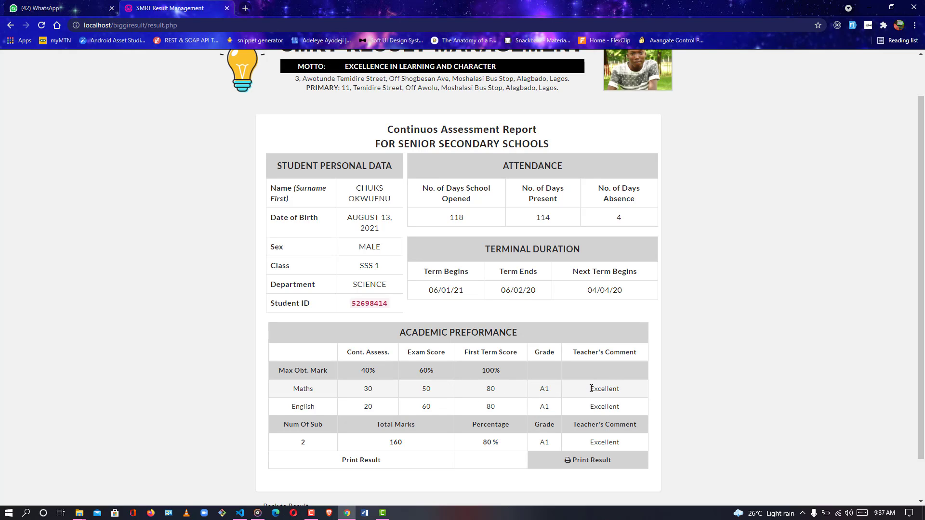
pyautogui.moveTo(589, 390); pyautogui.dragTo(629, 394)
pyautogui.click(629, 396)
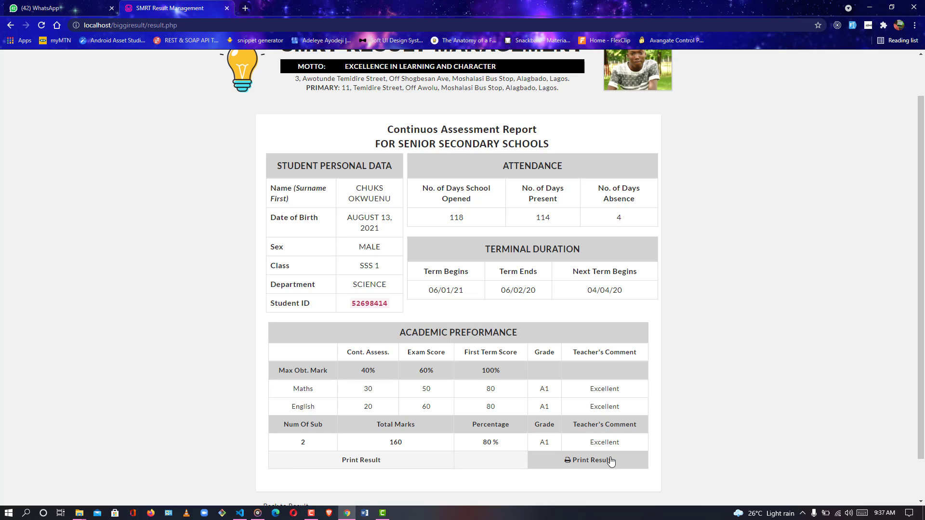
pyautogui.scroll(1, 611, 462)
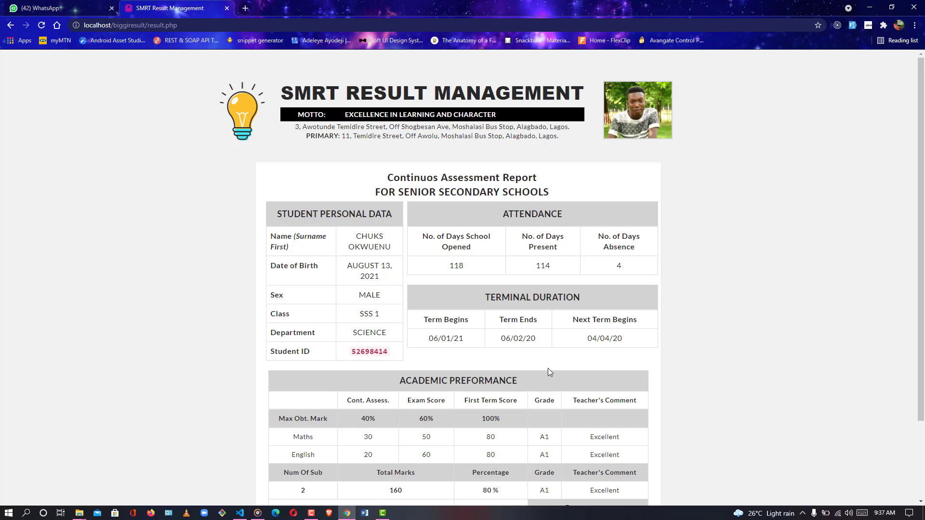
pyautogui.scroll(-2, 548, 368)
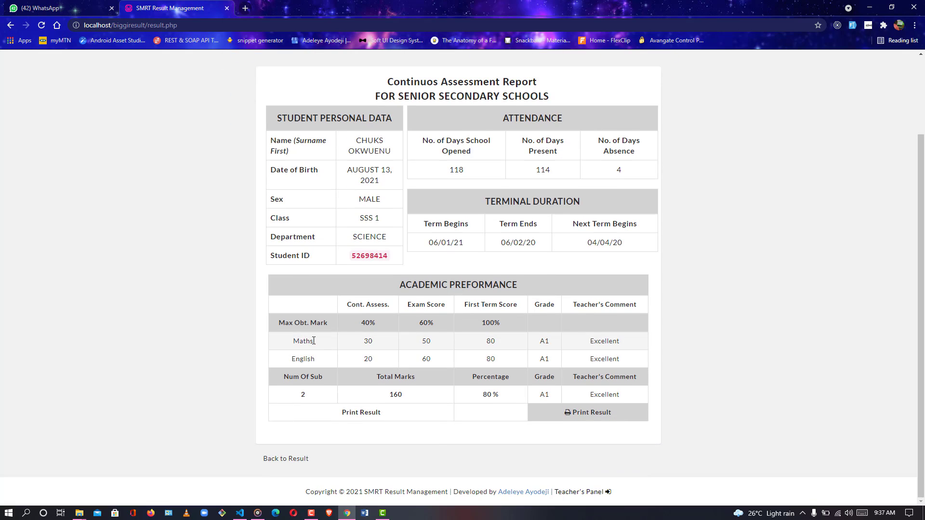
pyautogui.doubleClick(304, 359)
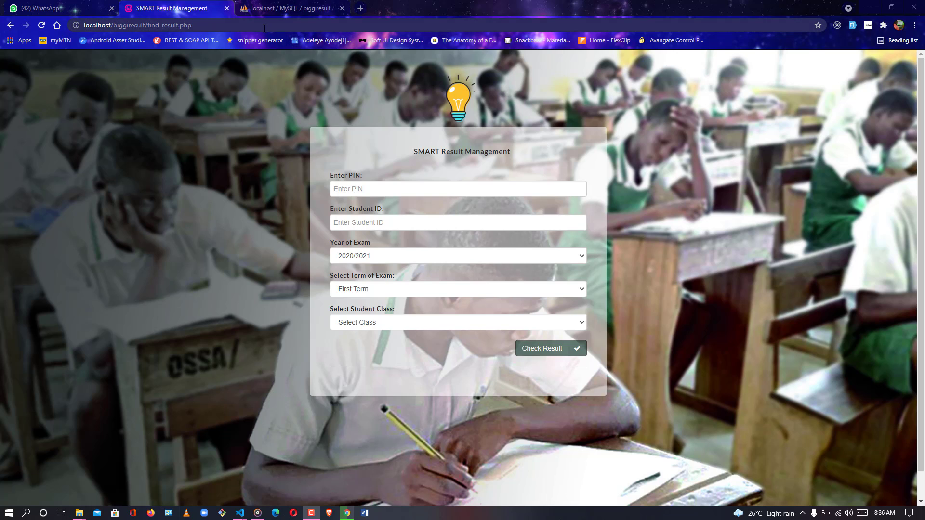
# - Change the page address to the adlog.php admin login page
pyautogui.click(219, 30)
pyautogui.moveTo(219, 30); pyautogui.dragTo(149, 28)
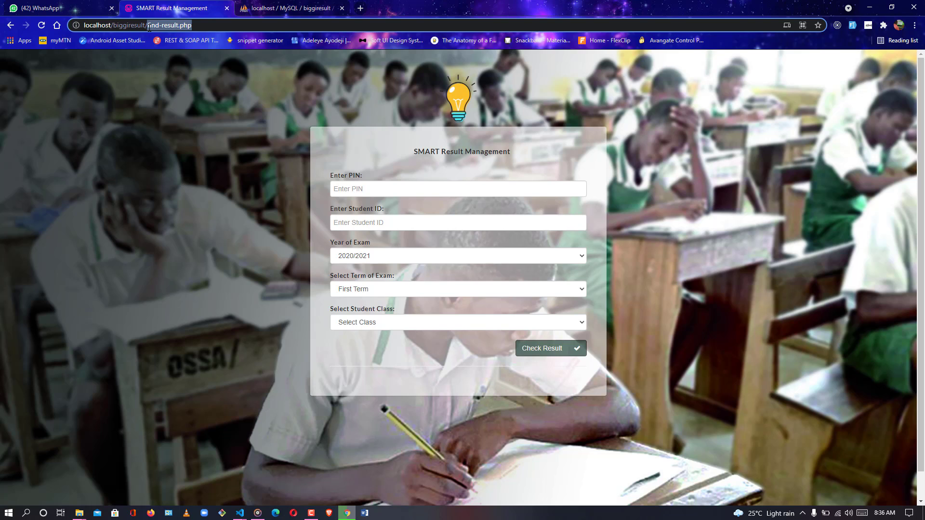
pyautogui.write('ad')
pyautogui.press('Return')
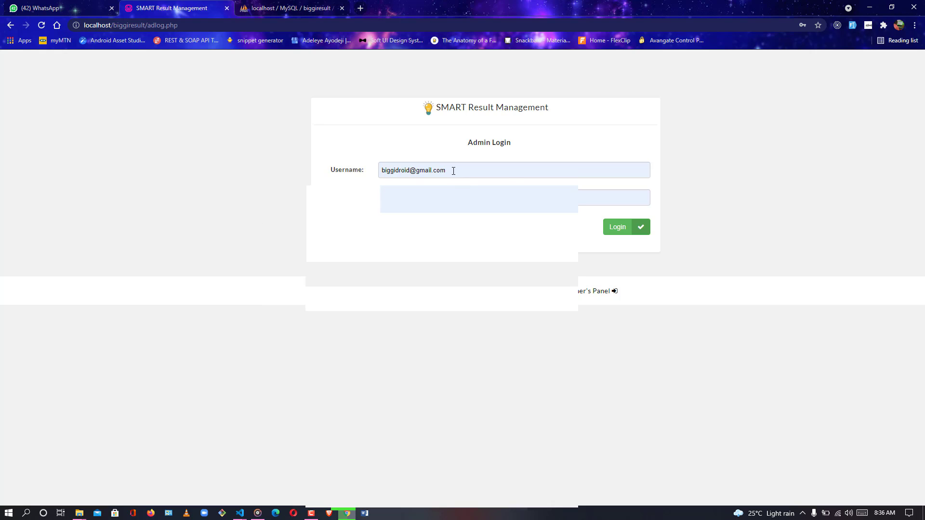
# - Log in with the admin username and password, dismissing Chrome's password prompts
pyautogui.click(453, 170)
pyautogui.press('BackSpace')
pyautogui.press('BackSpace')
pyautogui.press('BackSpace')
pyautogui.press('BackSpace')
pyautogui.press('BackSpace')
pyautogui.press('BackSpace')
pyautogui.press('BackSpace')
pyautogui.press('BackSpace')
pyautogui.press('BackSpace')
pyautogui.press('BackSpace')
pyautogui.press('BackSpace')
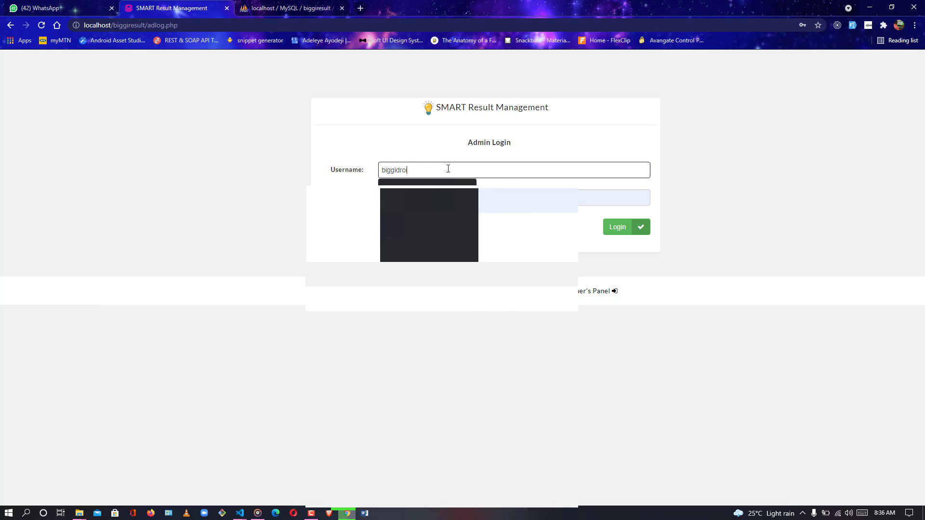
pyautogui.press('BackSpace')
pyautogui.press('BackSpace')
pyautogui.press('BackSpace')
pyautogui.press('BackSpace')
pyautogui.press('BackSpace')
pyautogui.press('BackSpace')
pyautogui.press('BackSpace')
pyautogui.press('BackSpace')
pyautogui.press('BackSpace')
pyautogui.write('admin')
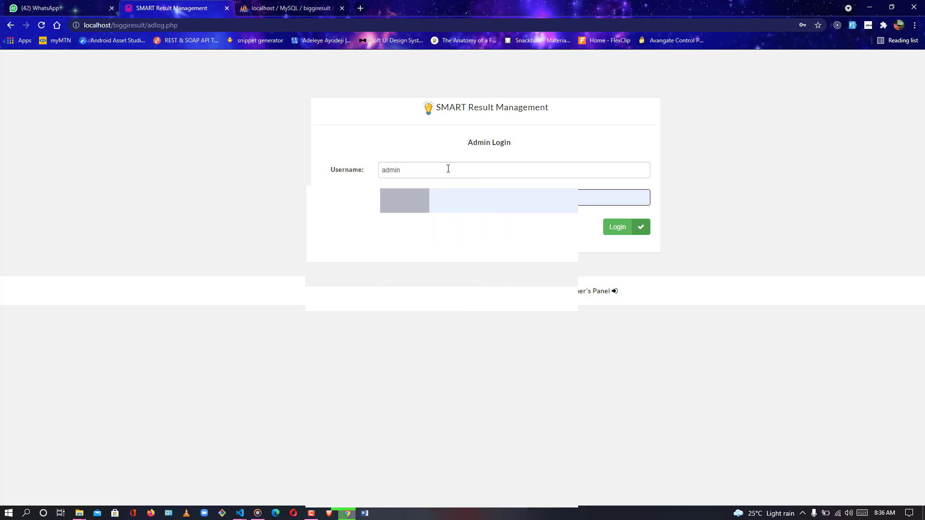
pyautogui.press('Tab')
pyautogui.write('admin')
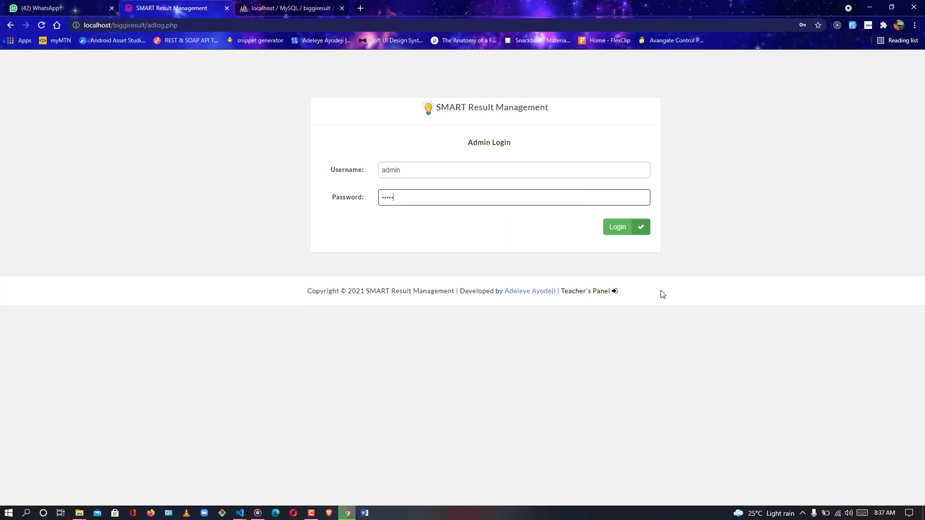
pyautogui.click(623, 227)
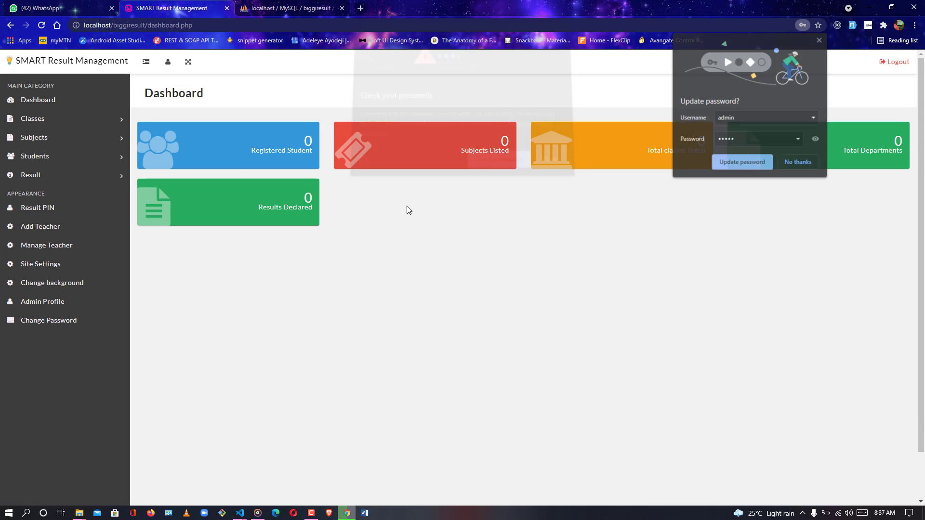
pyautogui.click(554, 165)
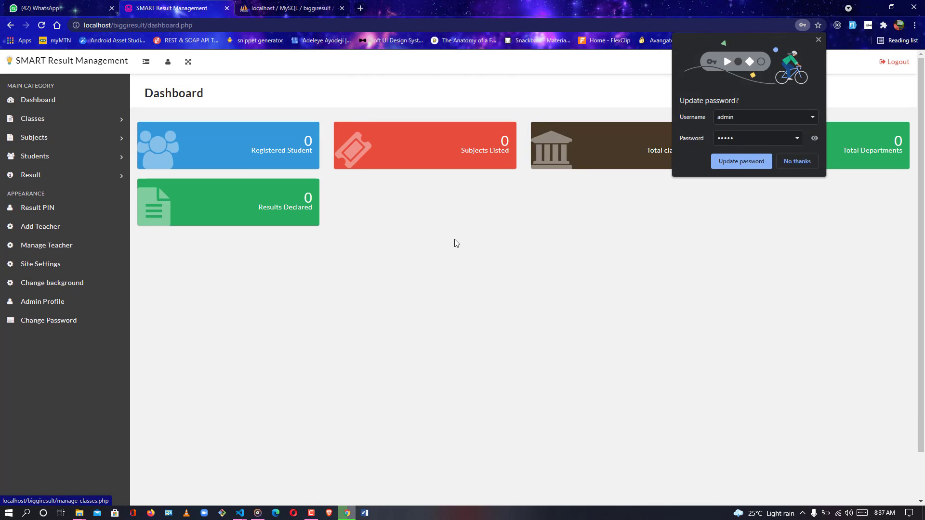
pyautogui.click(790, 161)
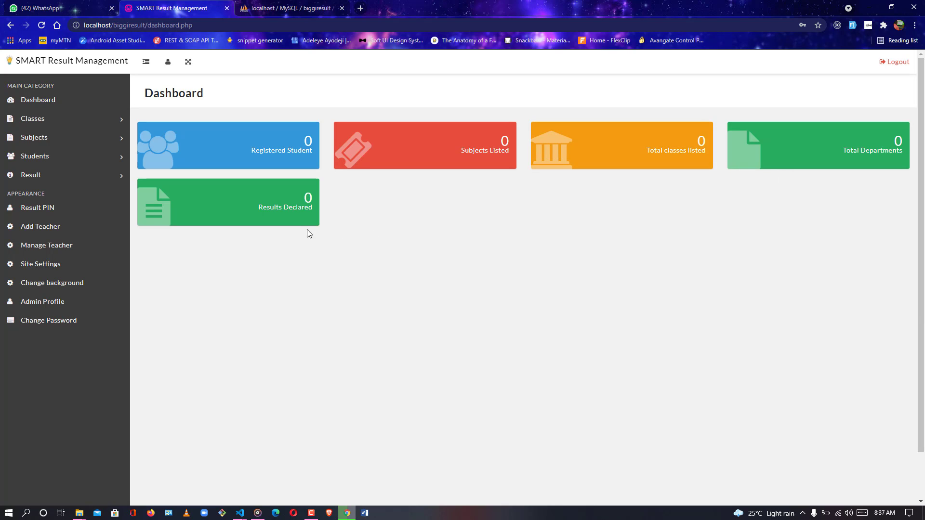
# - From Registered Students, start a new admission and attach the student's photo
pyautogui.click(250, 154)
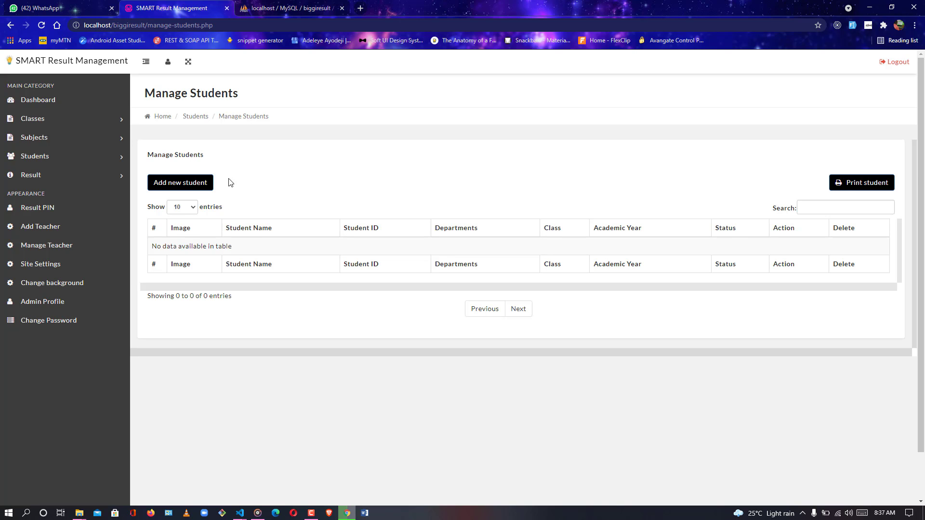
pyautogui.click(189, 186)
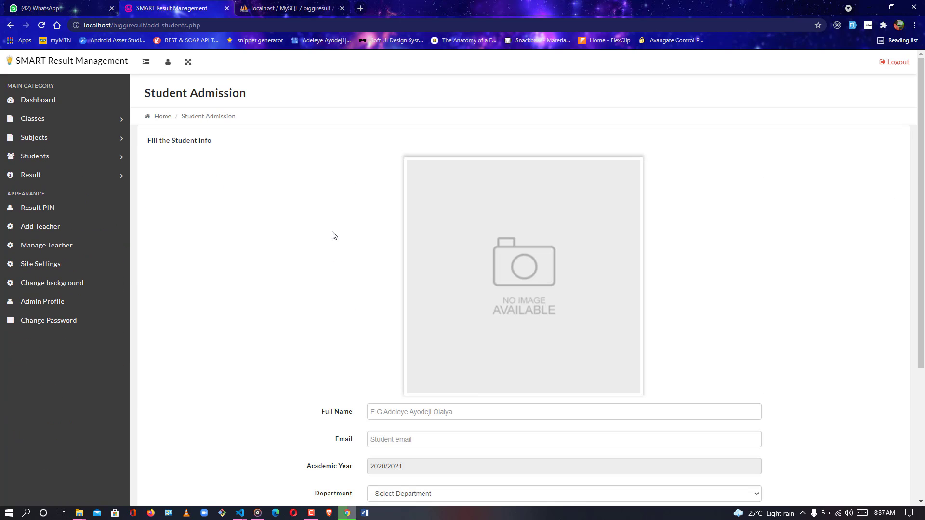
pyautogui.click(487, 270)
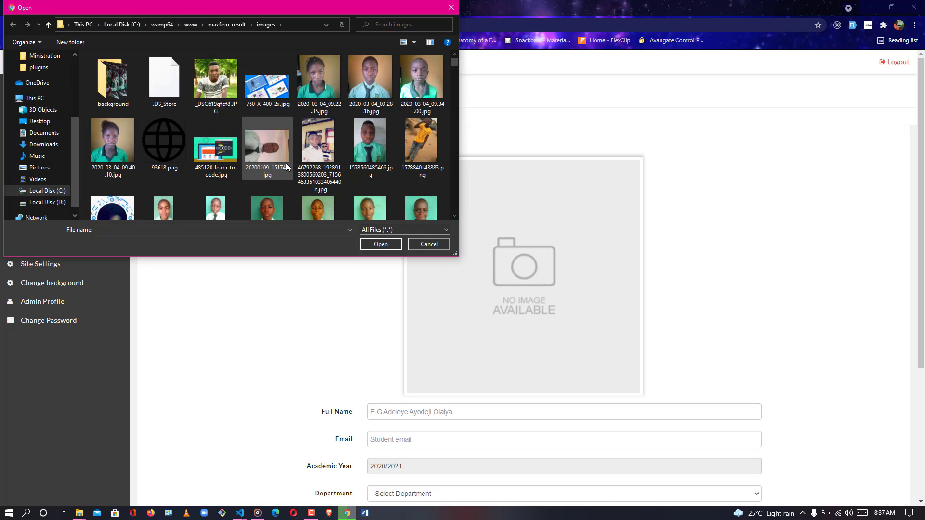
pyautogui.click(216, 82)
pyautogui.click(381, 244)
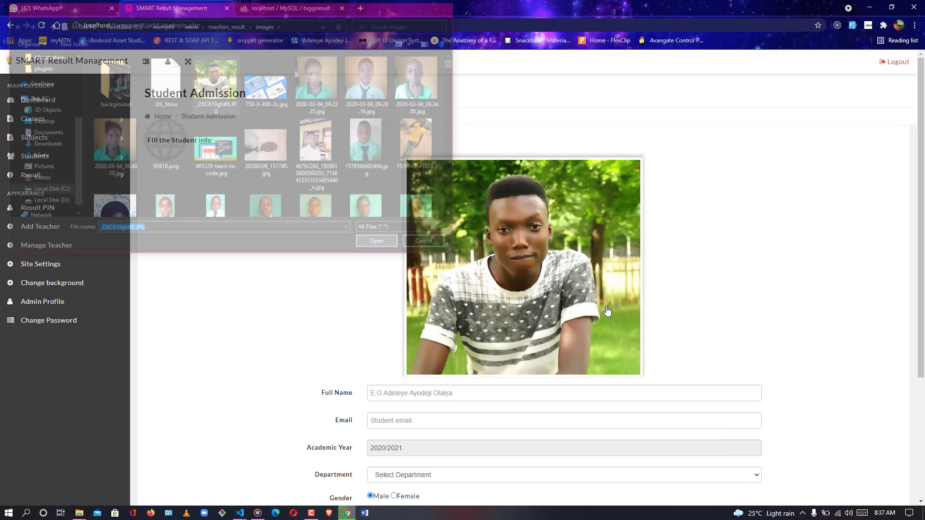
# - Enter the student's full name and e-mail, leaving the department unset
pyautogui.scroll(-3, 921, 227)
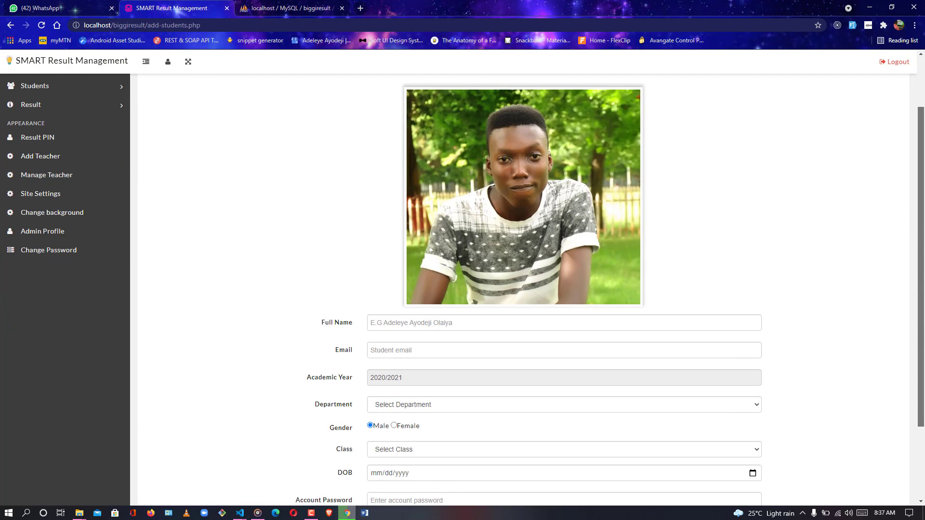
pyautogui.click(478, 242)
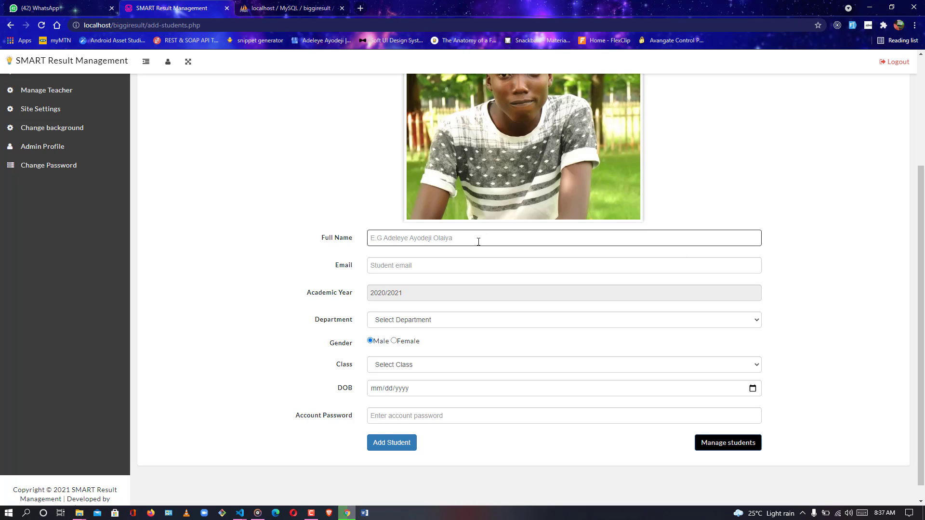
pyautogui.click(462, 266)
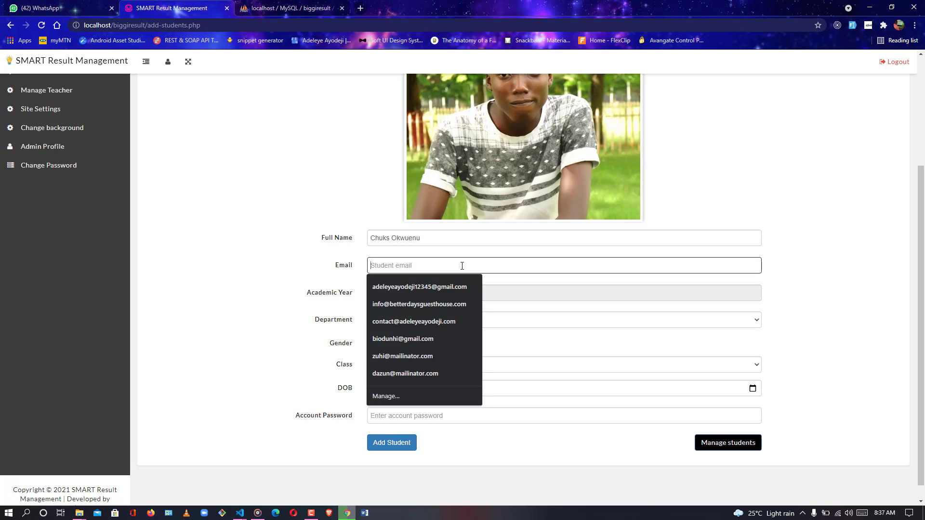
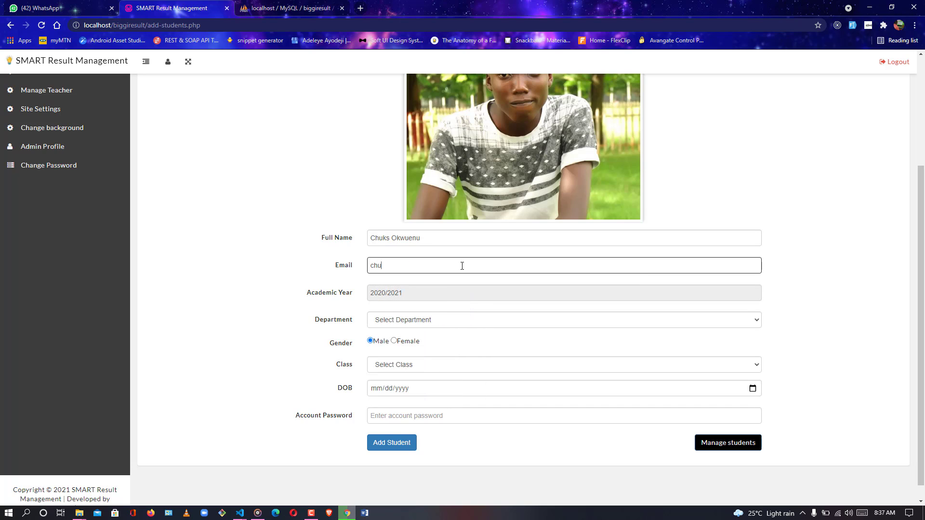
pyautogui.click(396, 320)
pyautogui.click(396, 322)
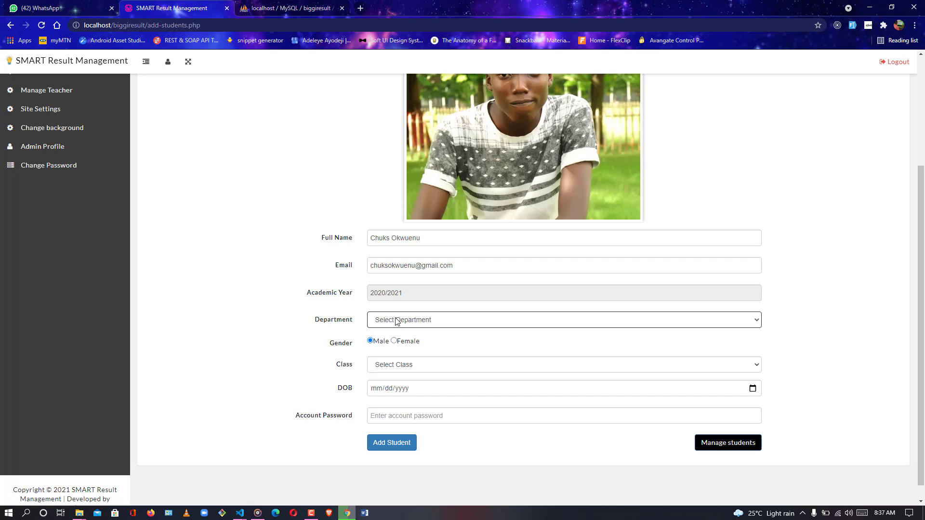
pyautogui.click(246, 285)
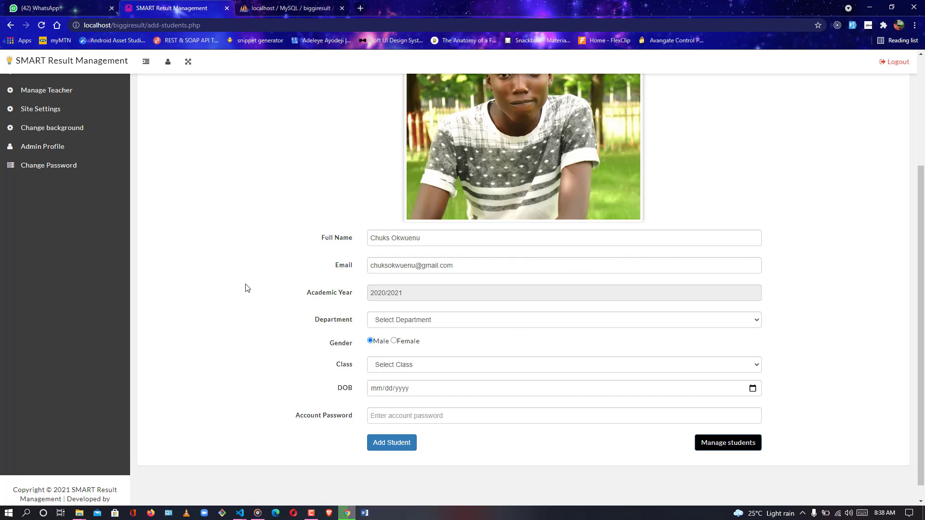
pyautogui.scroll(3, 245, 285)
pyautogui.click(38, 140)
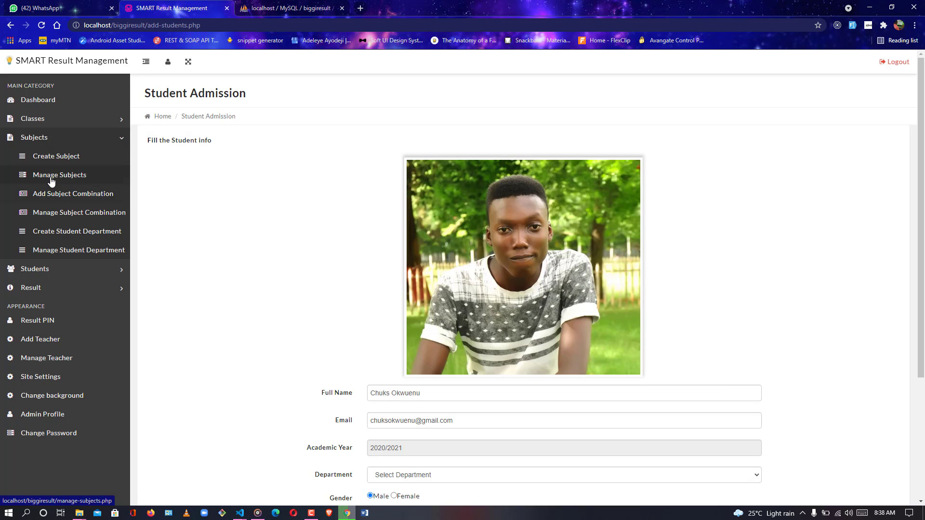
# - Create the Maths subject
pyautogui.click(50, 157)
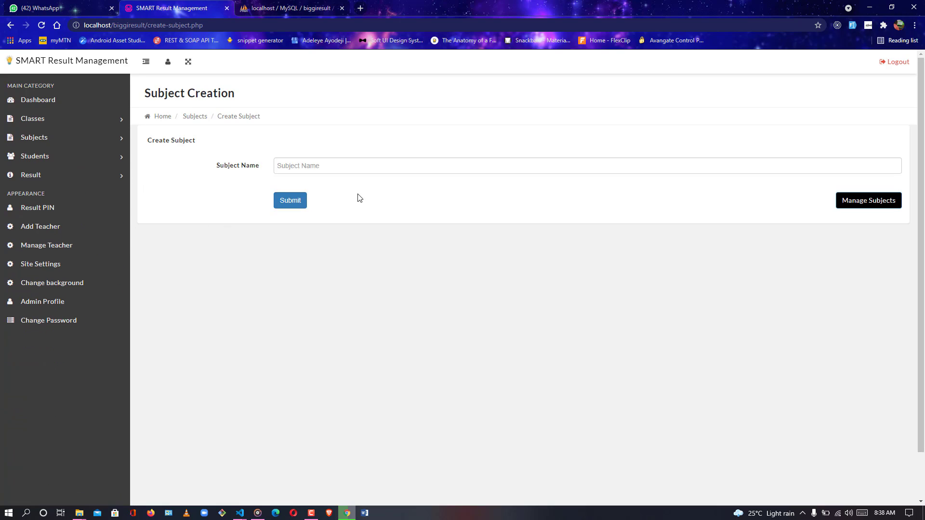
pyautogui.click(344, 171)
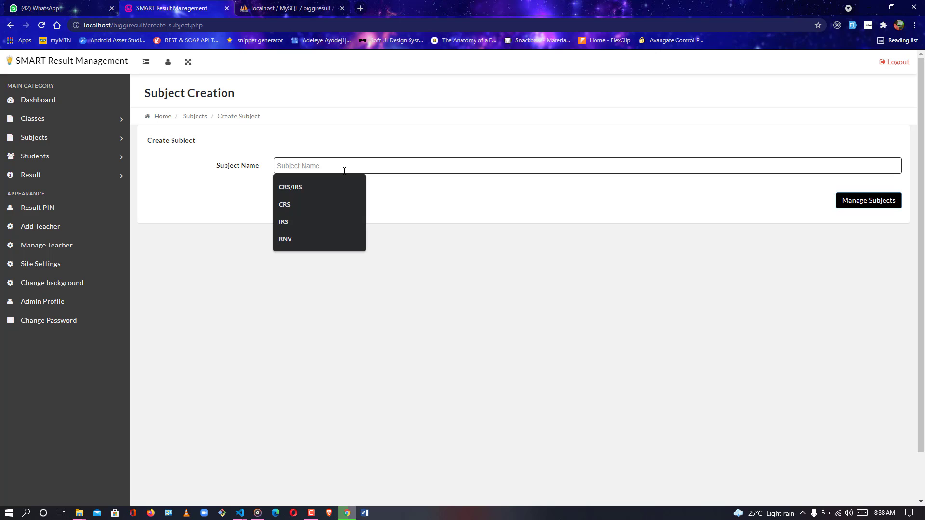
pyautogui.write('Maths')
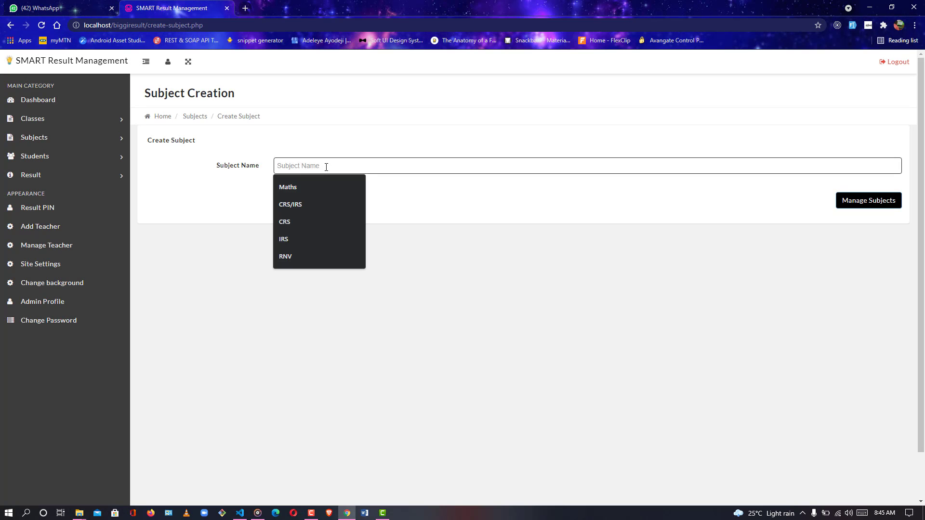
pyautogui.click(306, 188)
pyautogui.click(291, 201)
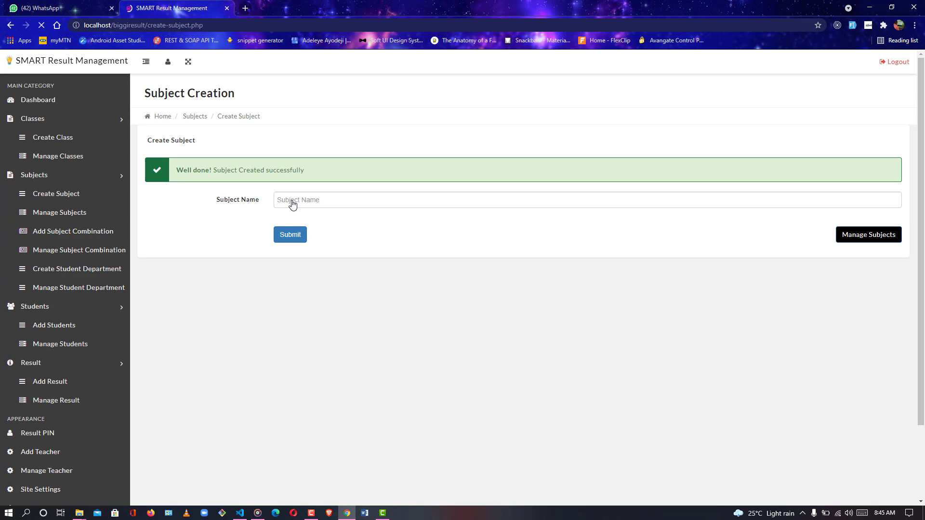
# - Create the English subject
pyautogui.click(648, 201)
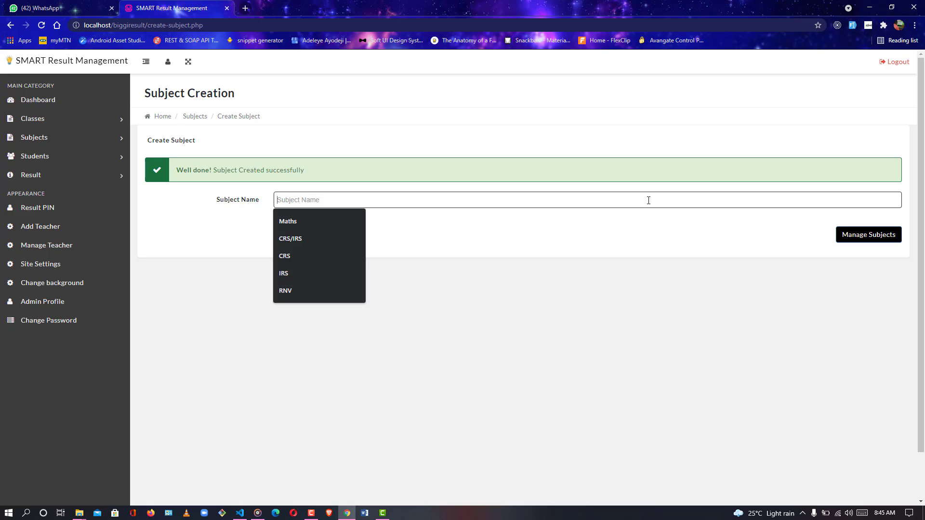
pyautogui.write('e')
pyautogui.press('BackSpace')
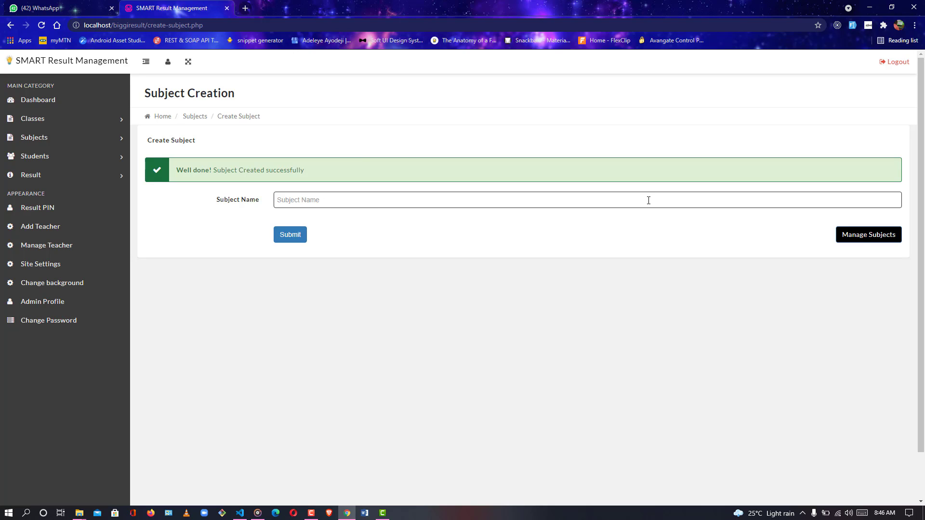
pyautogui.write('English')
pyautogui.press('Return')
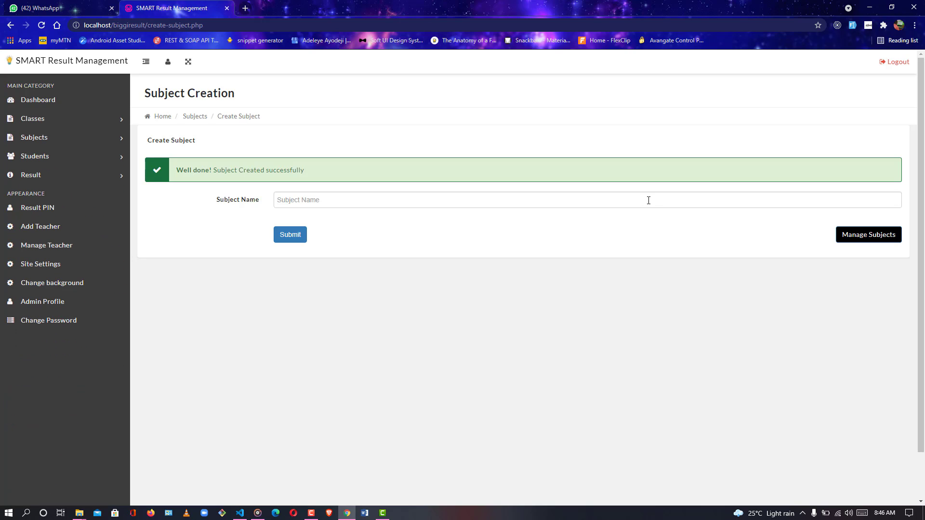
# - Create the CRS and IRS subjects and view the Manage Subjects list
pyautogui.click(463, 195)
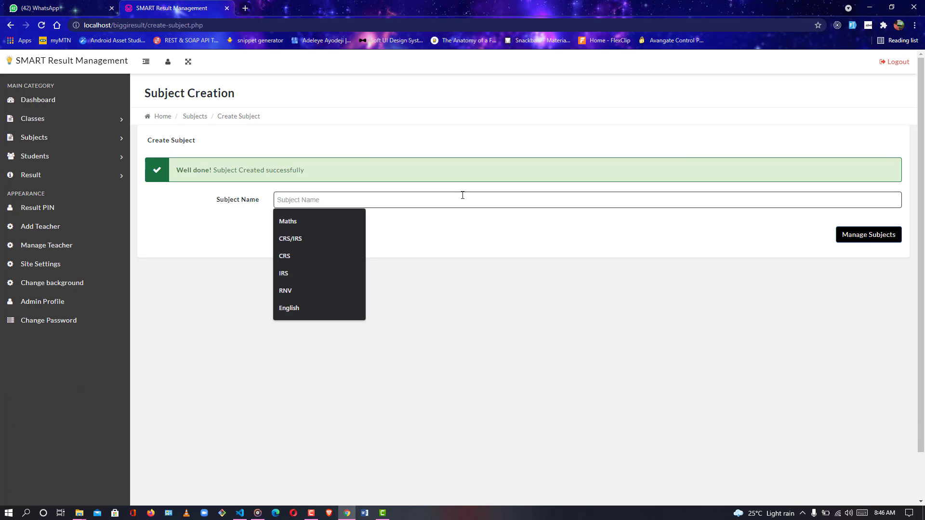
pyautogui.click(325, 250)
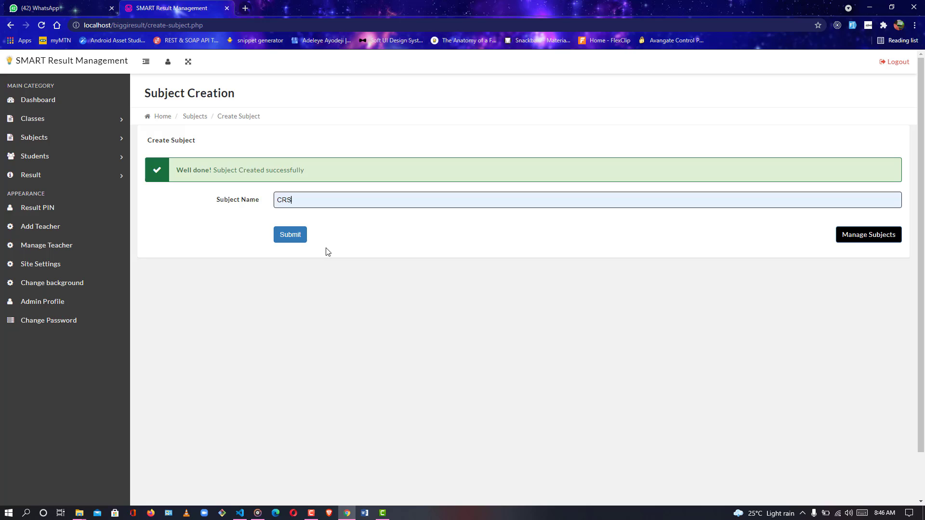
pyautogui.click(297, 239)
pyautogui.click(292, 202)
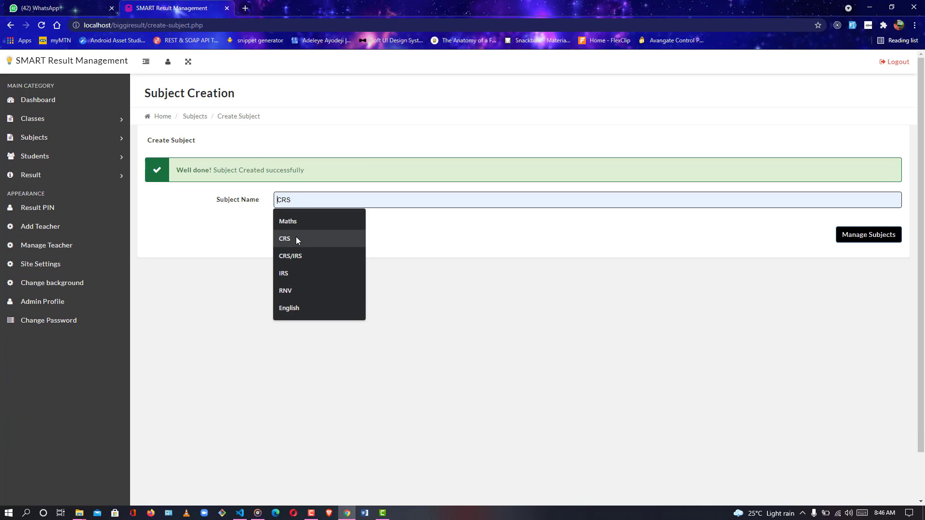
pyautogui.click(290, 274)
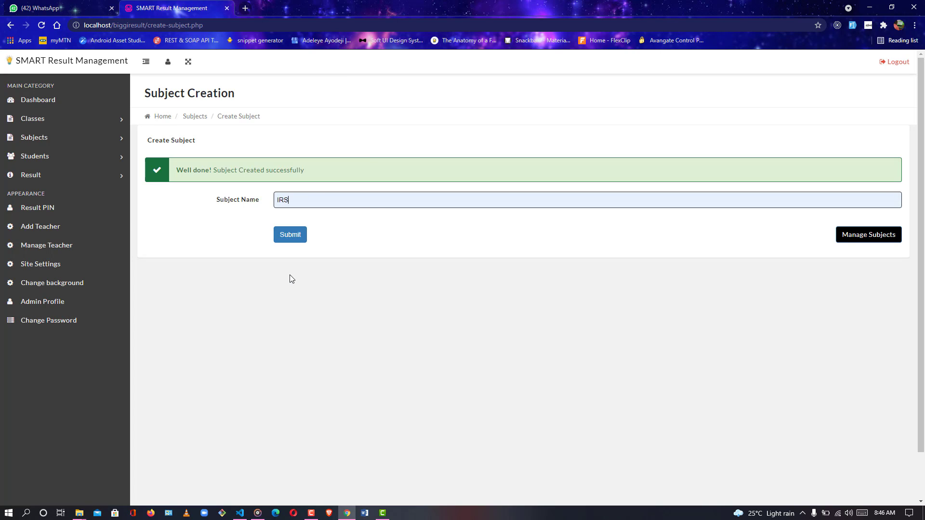
pyautogui.click(288, 237)
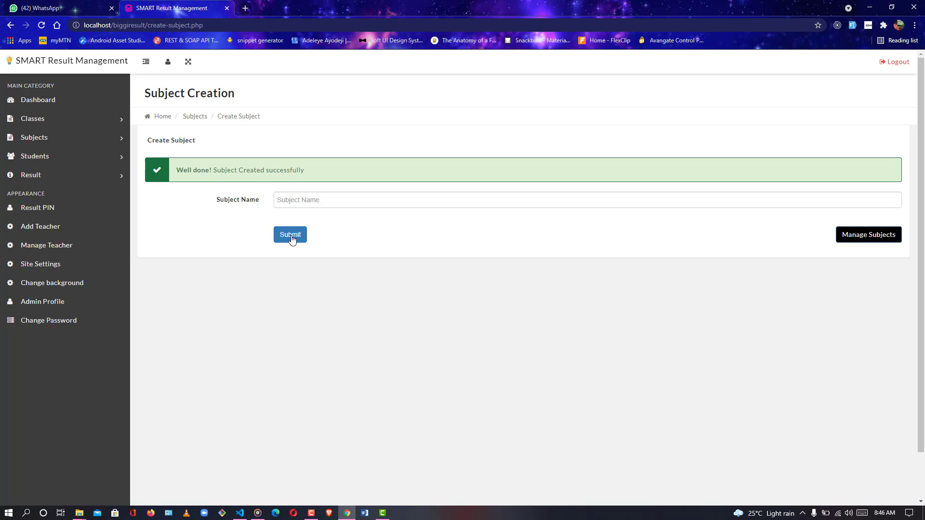
pyautogui.click(851, 242)
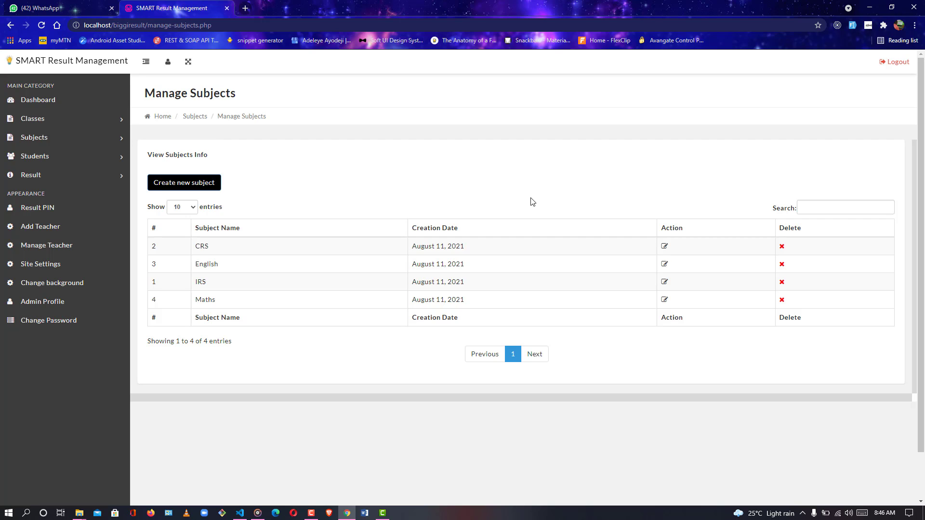
pyautogui.click(667, 247)
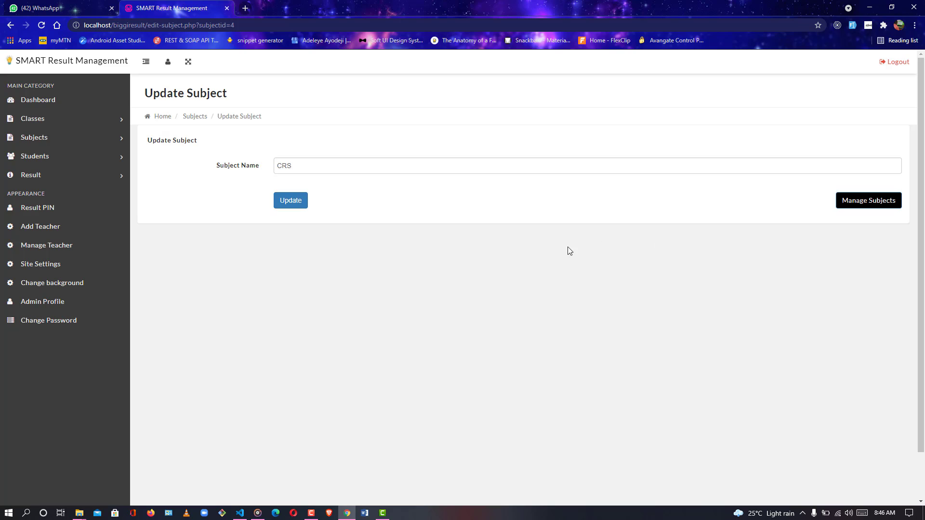
pyautogui.click(291, 204)
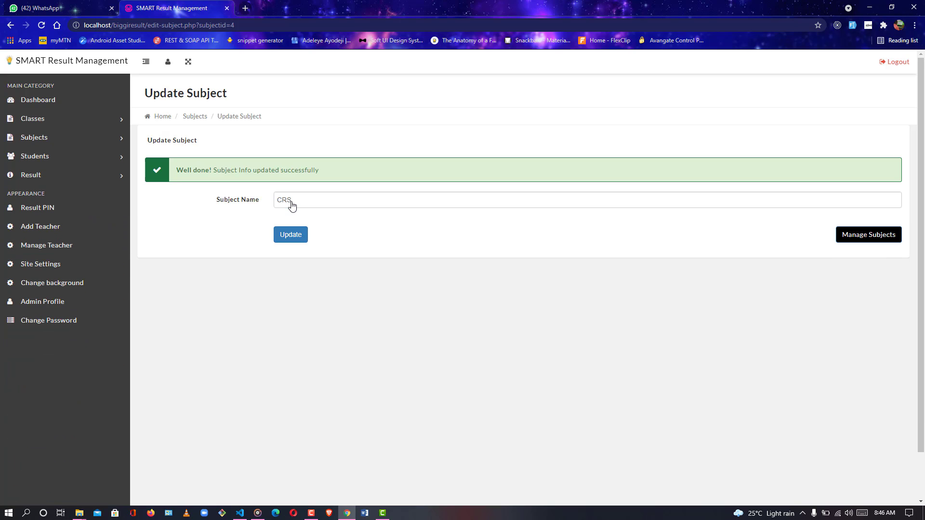
pyautogui.click(858, 237)
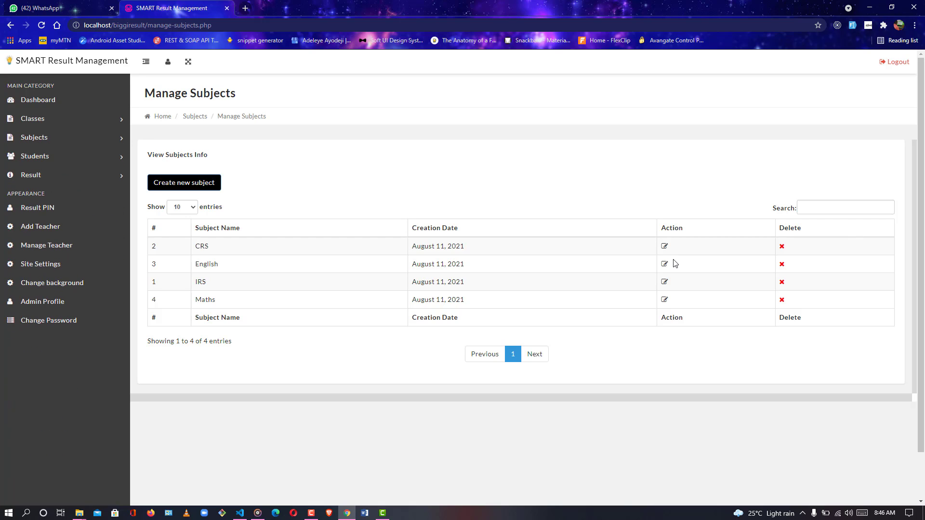
# - Check the Department options in Add Subject Combination, then go to Create Student Department
pyautogui.click(84, 156)
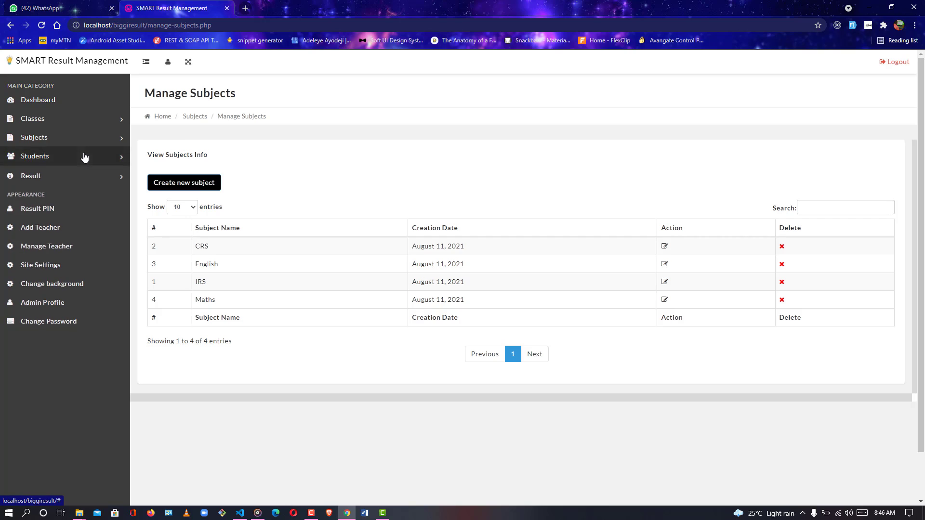
pyautogui.click(69, 141)
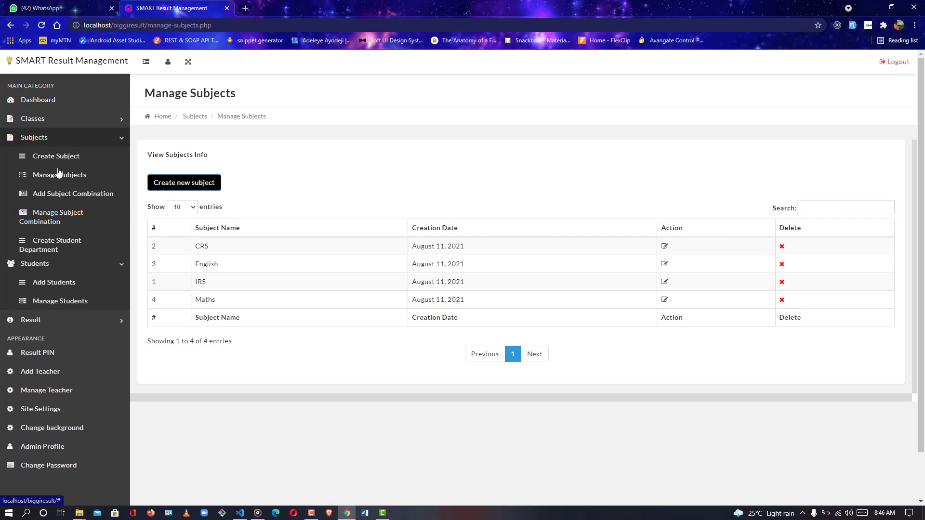
pyautogui.click(66, 198)
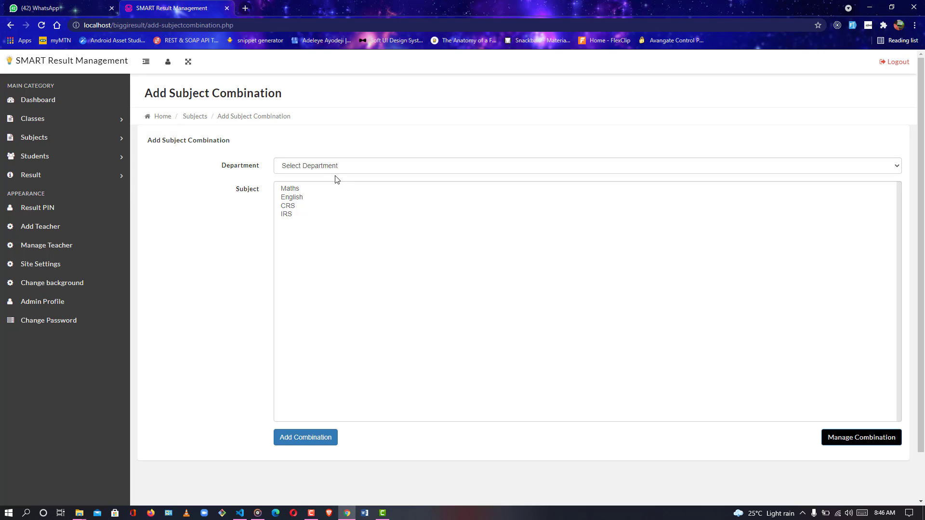
pyautogui.click(315, 169)
pyautogui.click(46, 138)
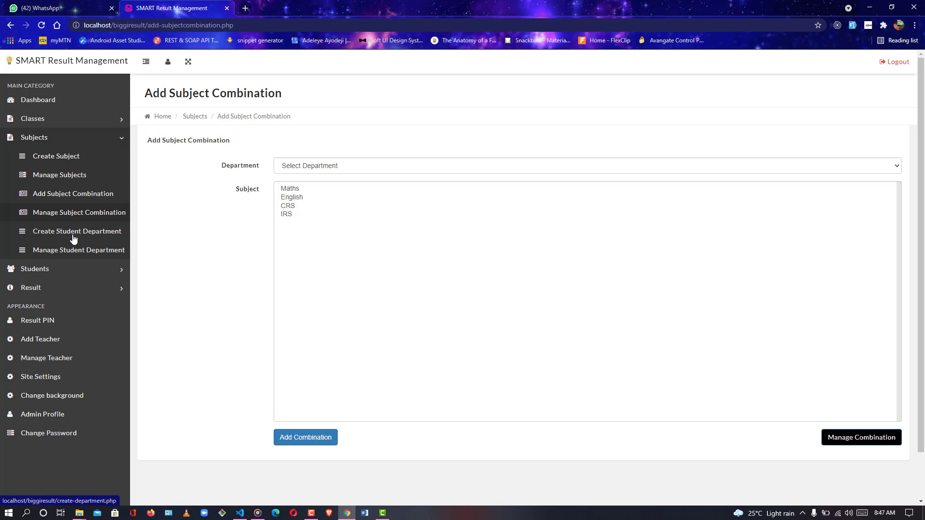
pyautogui.click(72, 236)
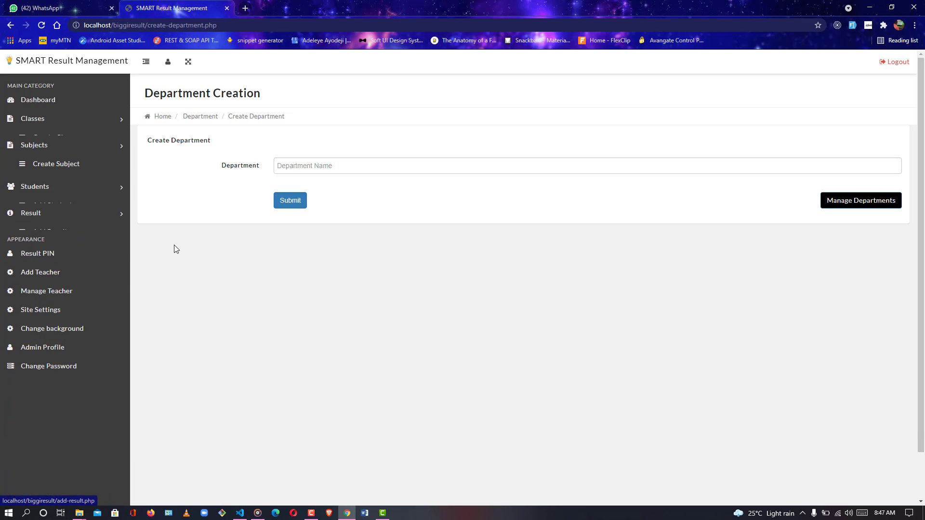
# - Create the Science and Arts departments and list them under Manage Departments
pyautogui.click(336, 168)
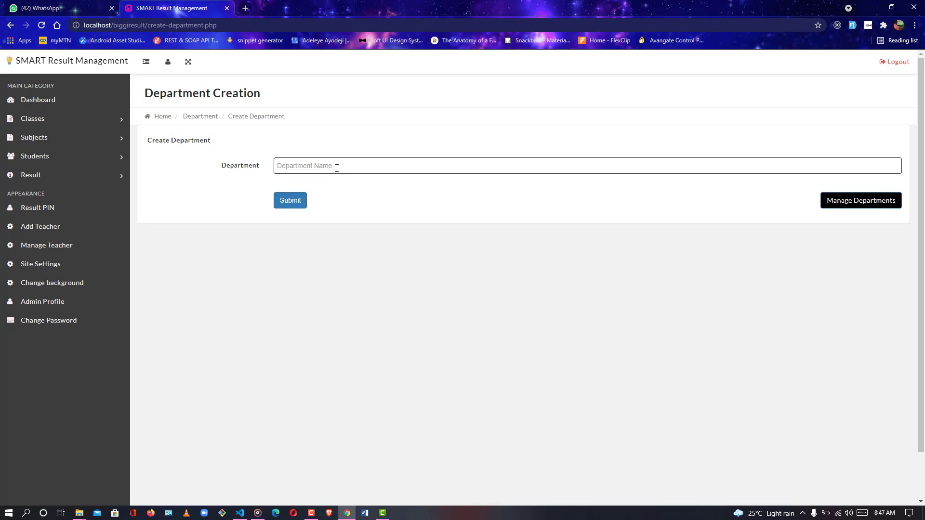
pyautogui.write('Science')
pyautogui.click(281, 204)
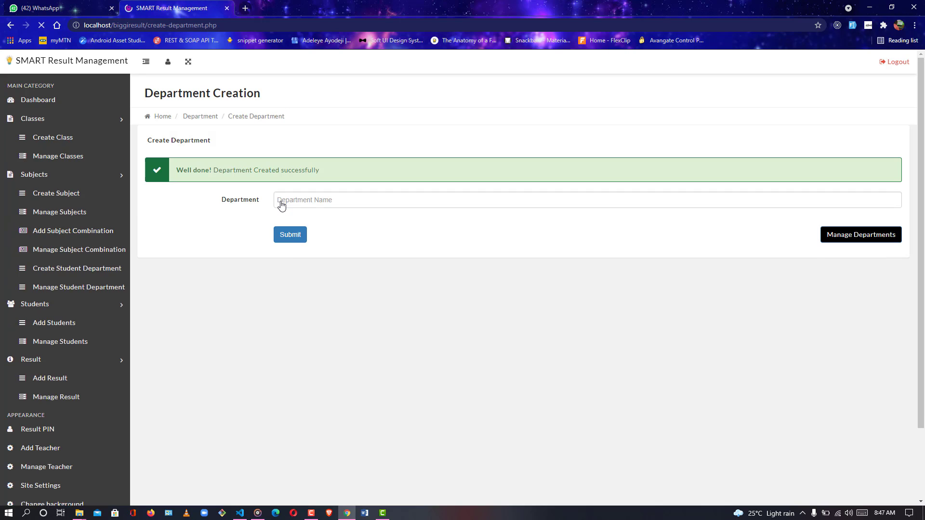
pyautogui.click(300, 202)
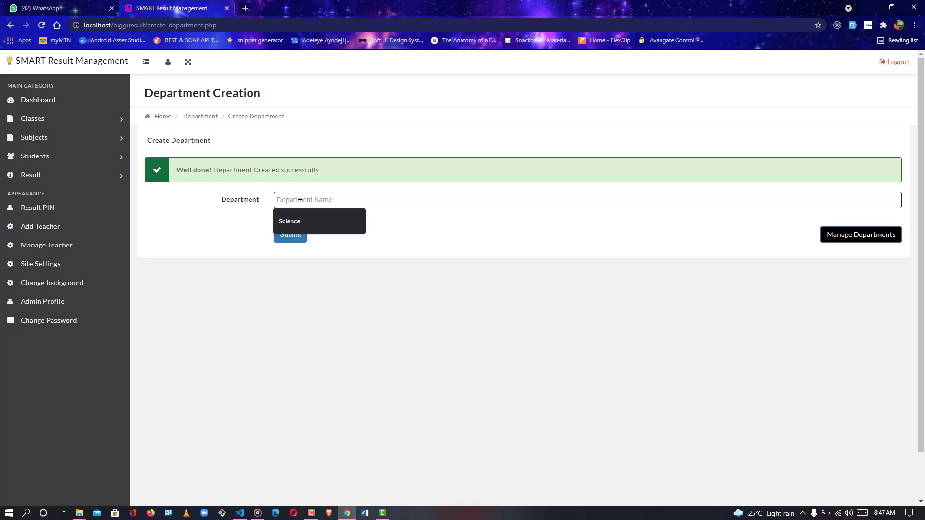
pyautogui.write('Arts')
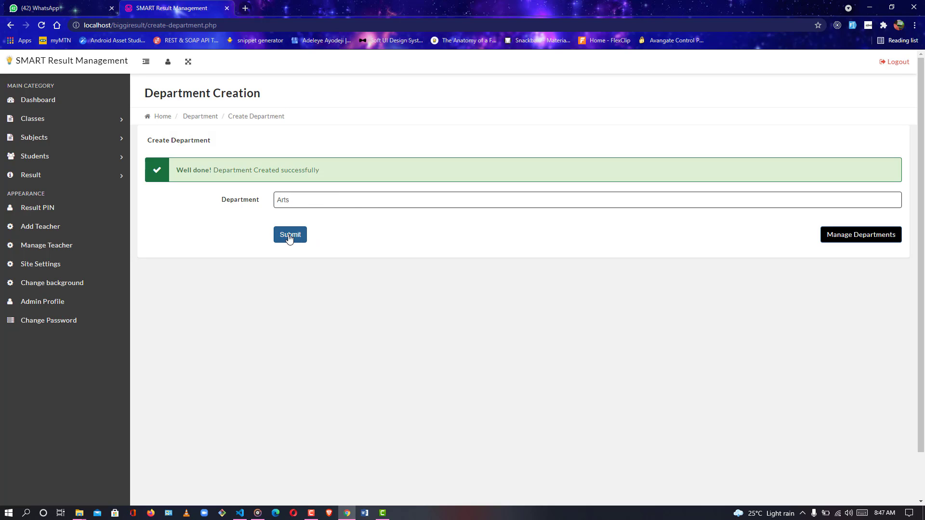
pyautogui.click(289, 236)
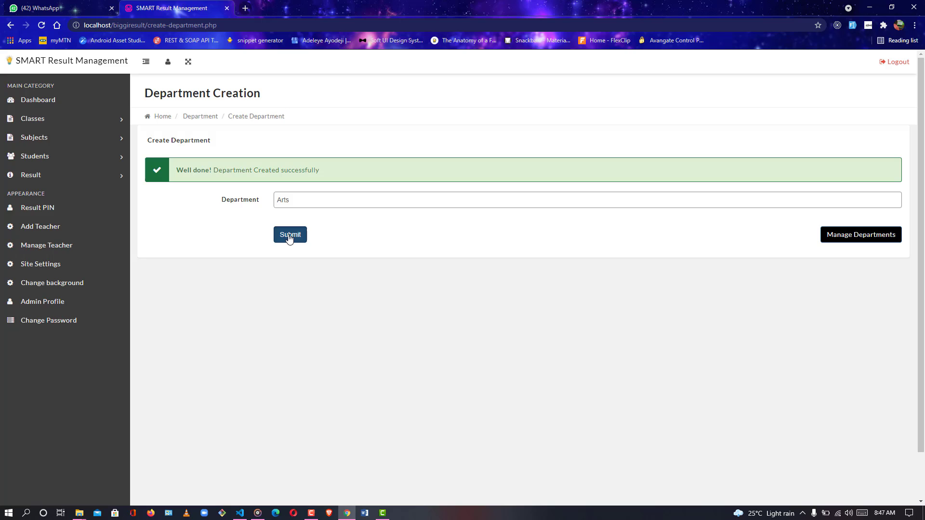
pyautogui.click(834, 241)
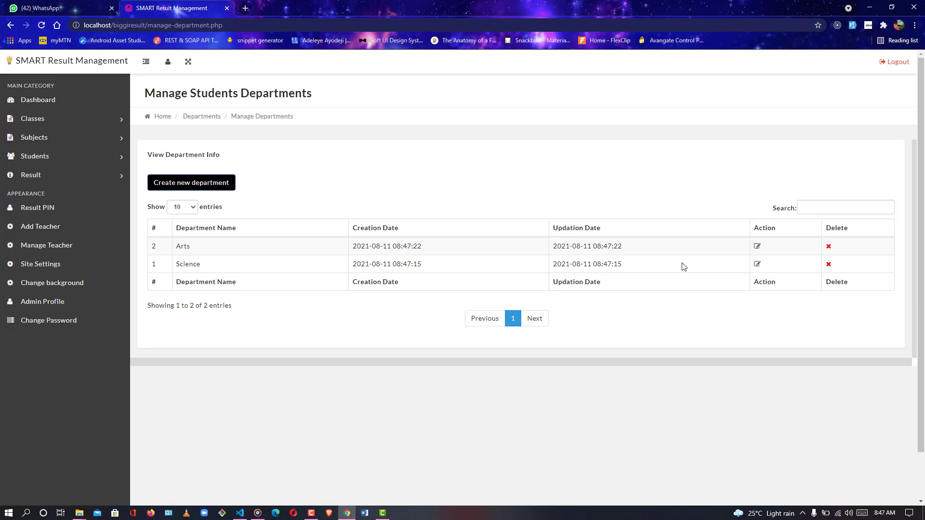
pyautogui.click(757, 246)
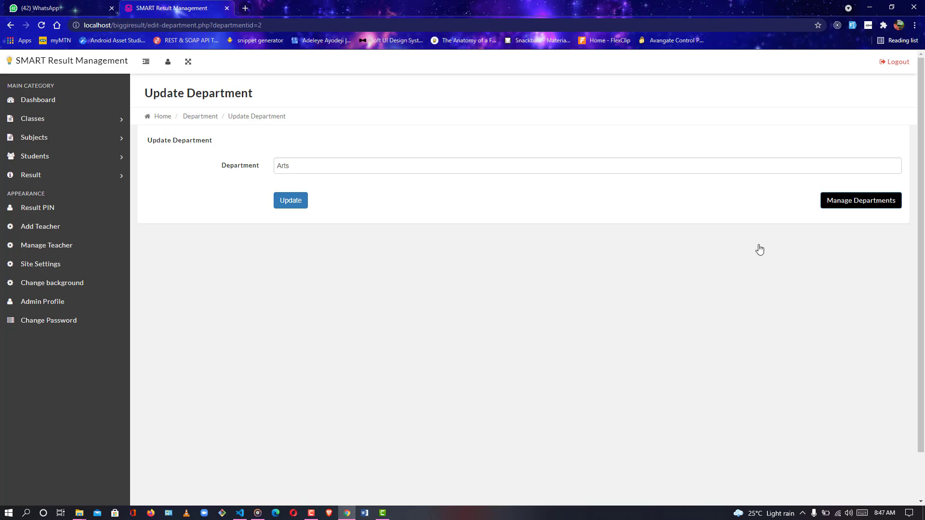
pyautogui.click(877, 200)
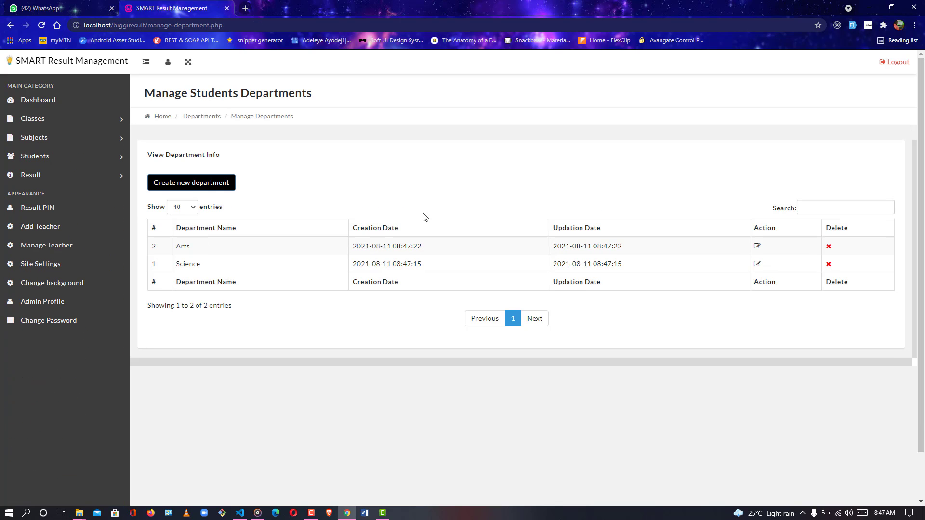
pyautogui.click(48, 145)
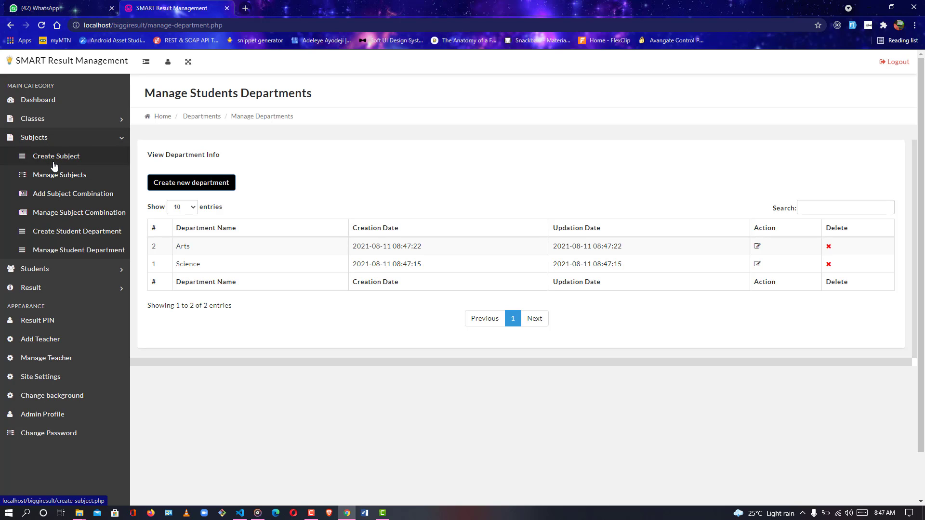
# - Combine Maths and English under the Science department and view the combinations list
pyautogui.click(70, 195)
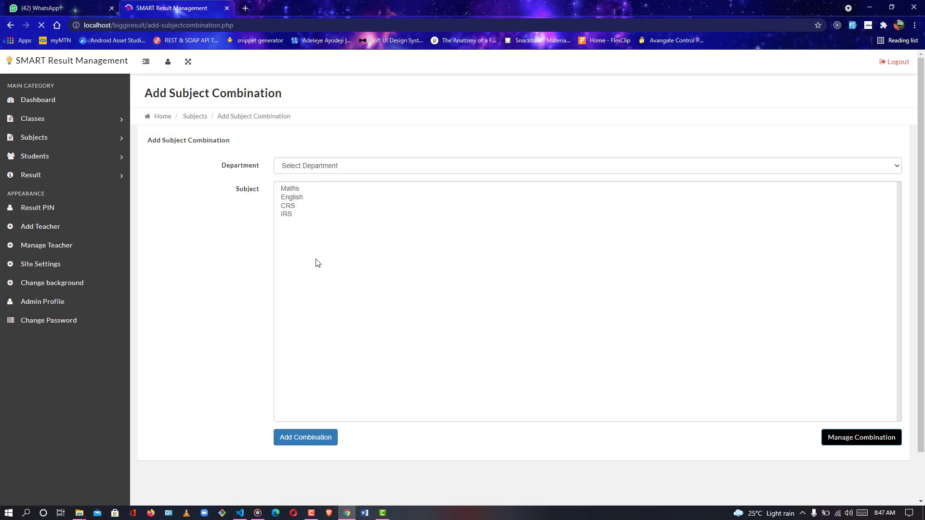
pyautogui.click(318, 165)
pyautogui.click(316, 187)
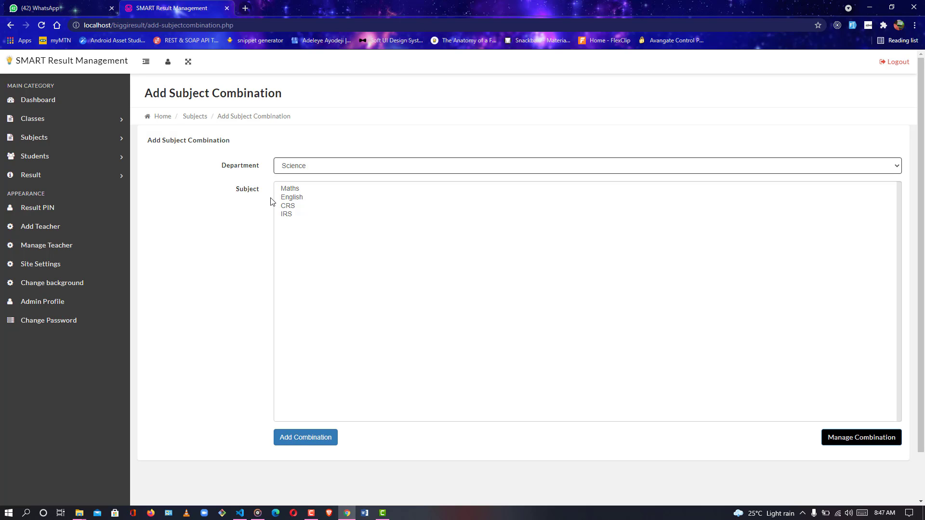
pyautogui.click(291, 188)
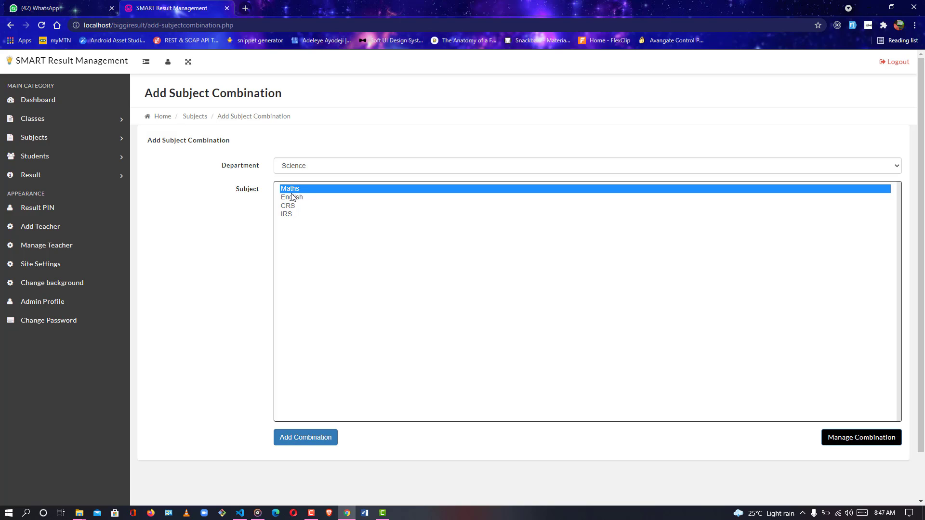
pyautogui.keyDown('ctrl'); pyautogui.click(292, 197); pyautogui.keyUp('ctrl')
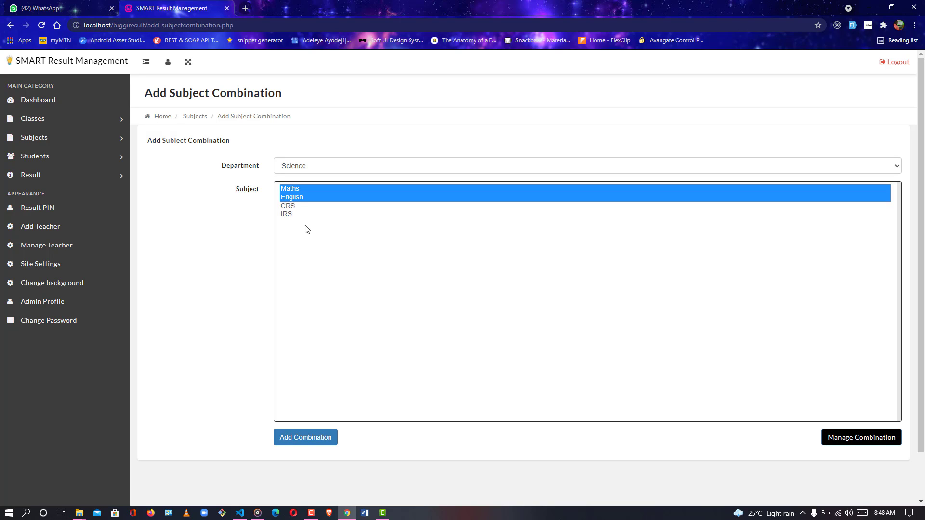
pyautogui.click(315, 437)
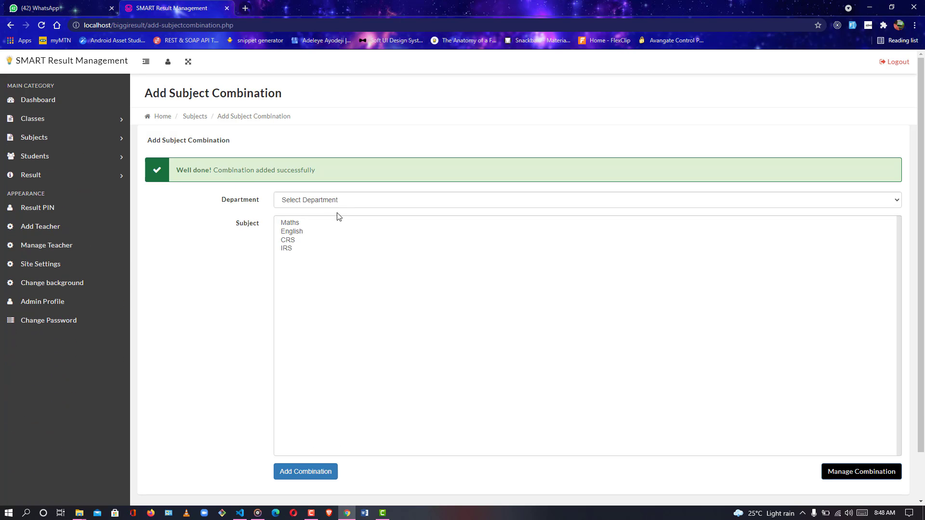
pyautogui.click(856, 472)
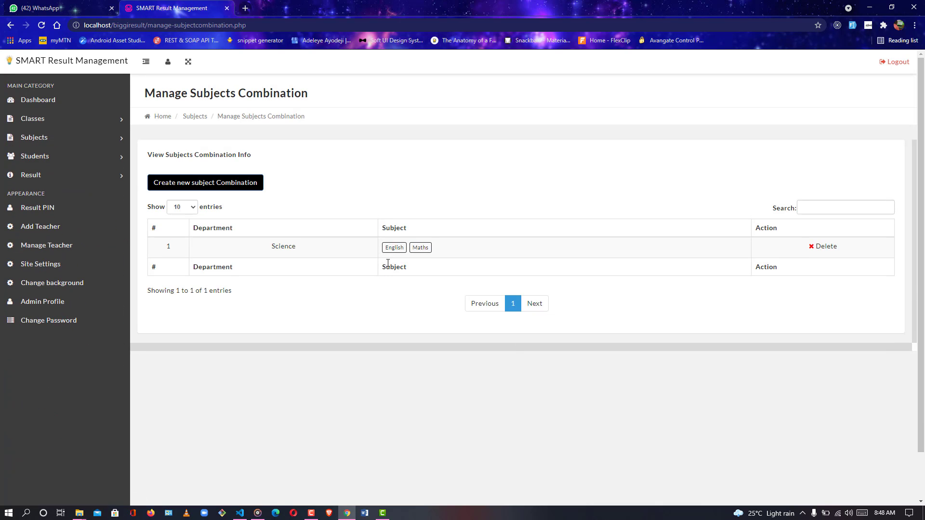
pyautogui.moveTo(410, 251)
# - Add an Arts combination with CRS and IRS and view it in Manage Combination
pyautogui.click(218, 184)
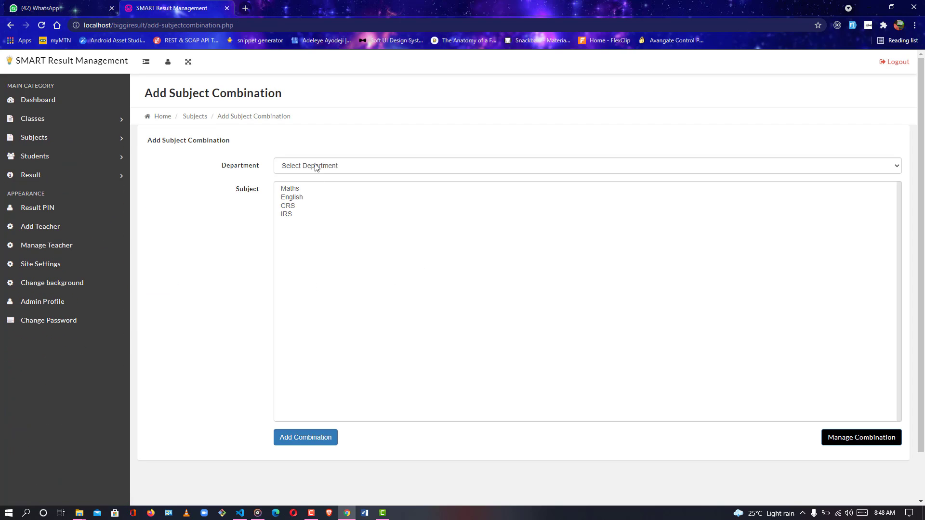
pyautogui.click(315, 167)
pyautogui.click(316, 191)
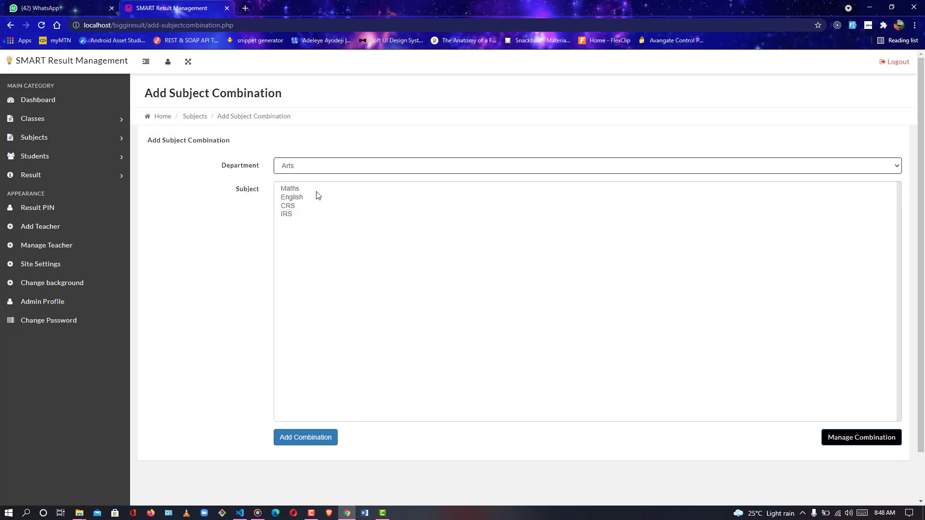
pyautogui.click(293, 209)
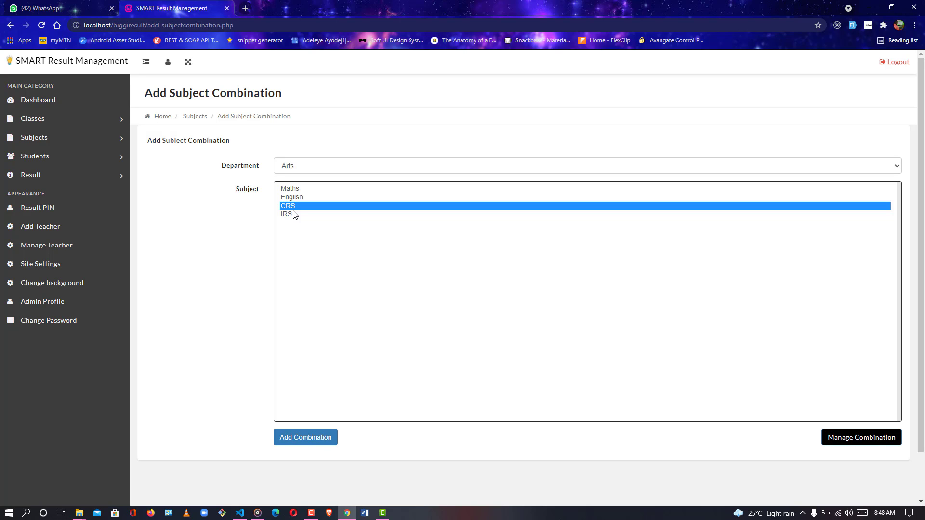
pyautogui.keyDown('ctrl'); pyautogui.click(293, 214); pyautogui.keyUp('ctrl')
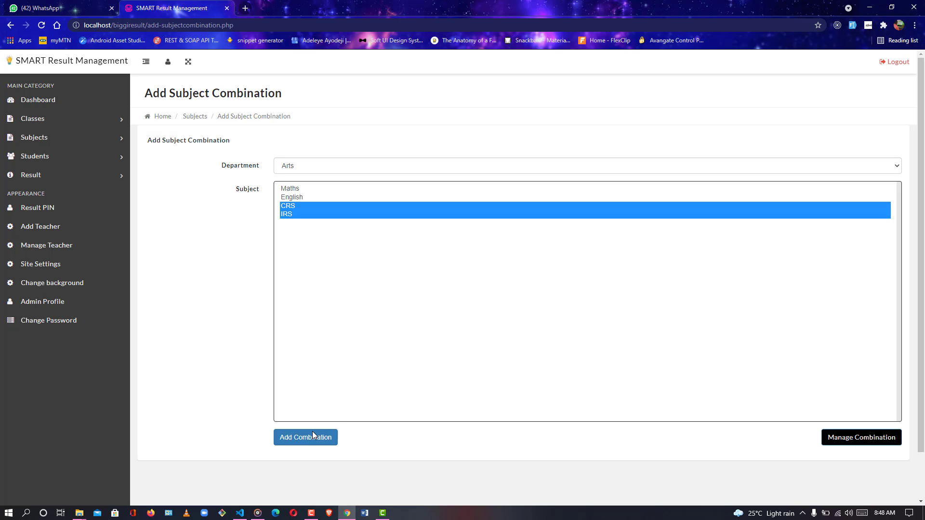
pyautogui.click(299, 437)
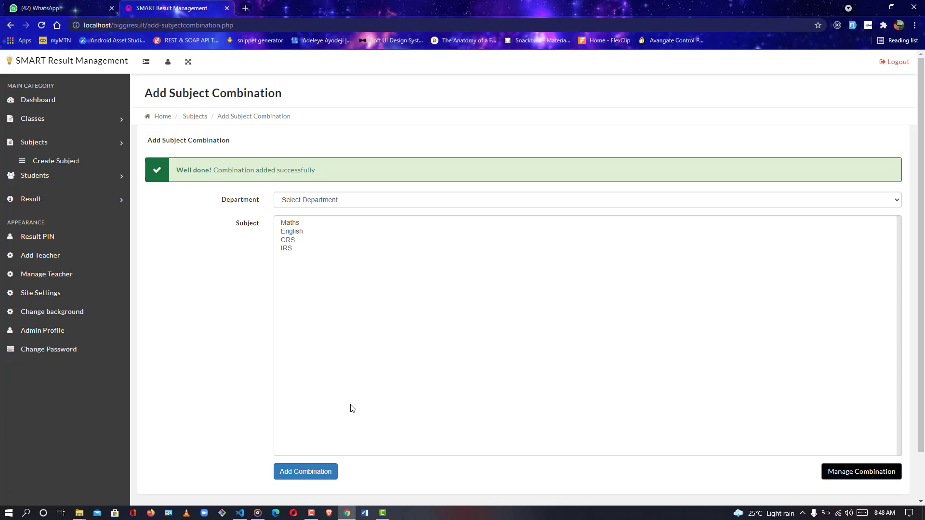
pyautogui.click(829, 471)
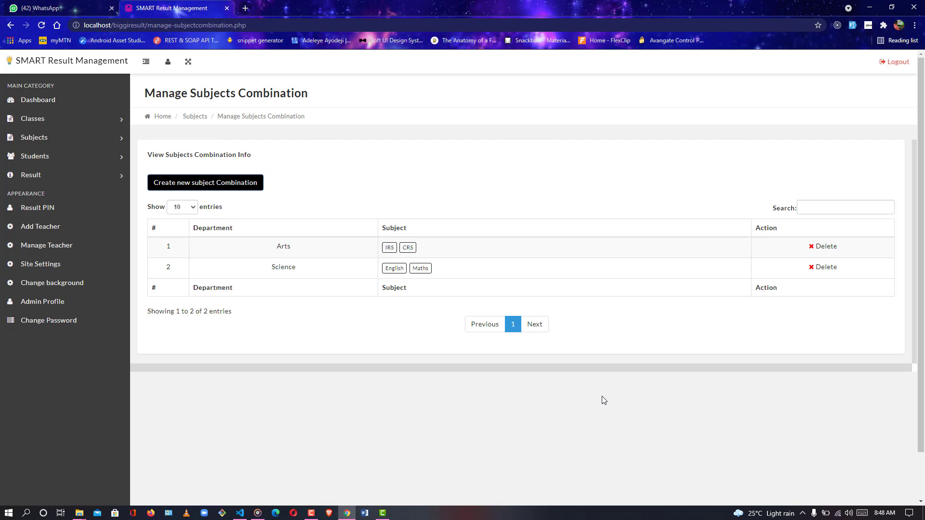
# - Open Students > Add Students and attach the student's photo
pyautogui.click(58, 144)
pyautogui.click(58, 144)
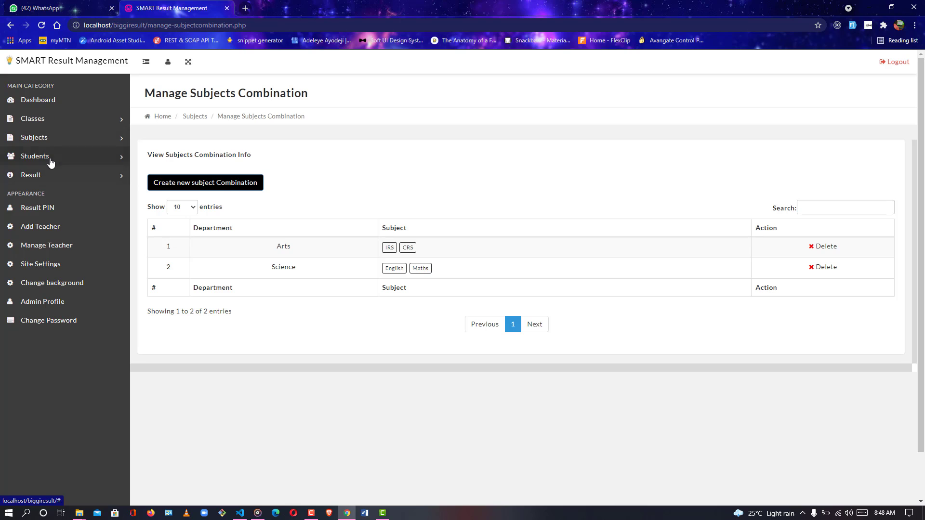
pyautogui.click(52, 158)
pyautogui.click(54, 175)
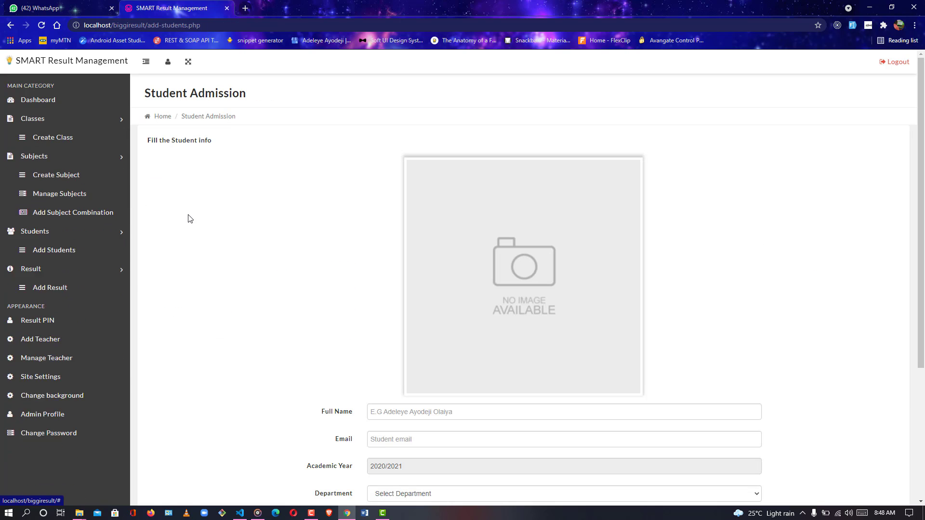
pyautogui.click(504, 291)
pyautogui.click(216, 82)
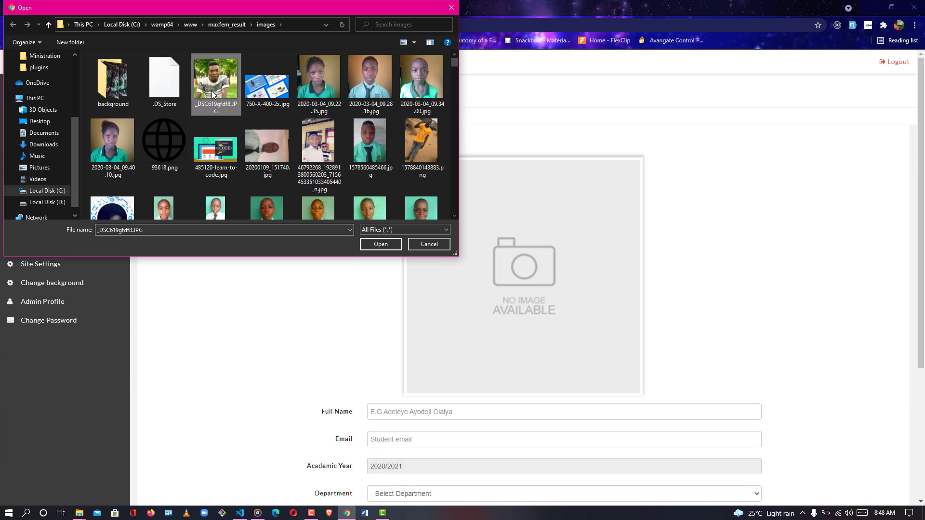
pyautogui.click(380, 244)
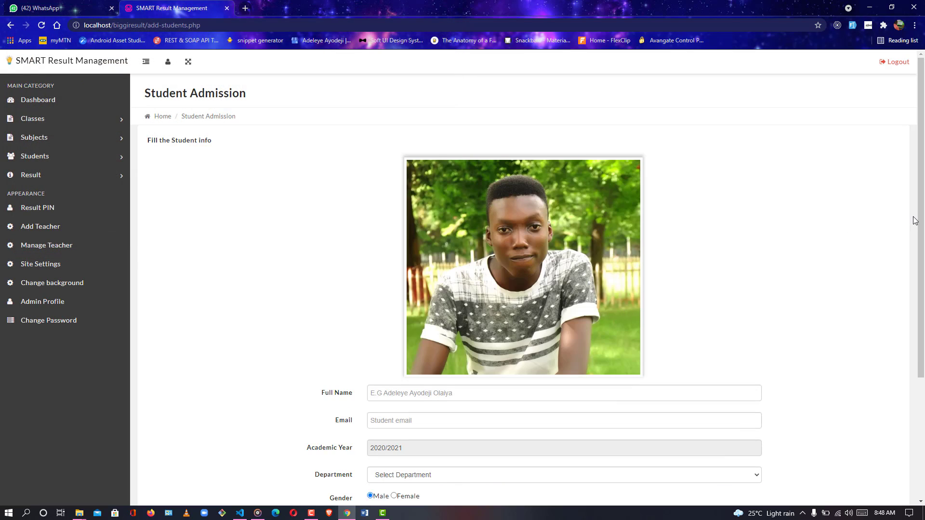
# - Enter the student's full name and e-mail address
pyautogui.scroll(-2, 568, 326)
pyautogui.click(543, 314)
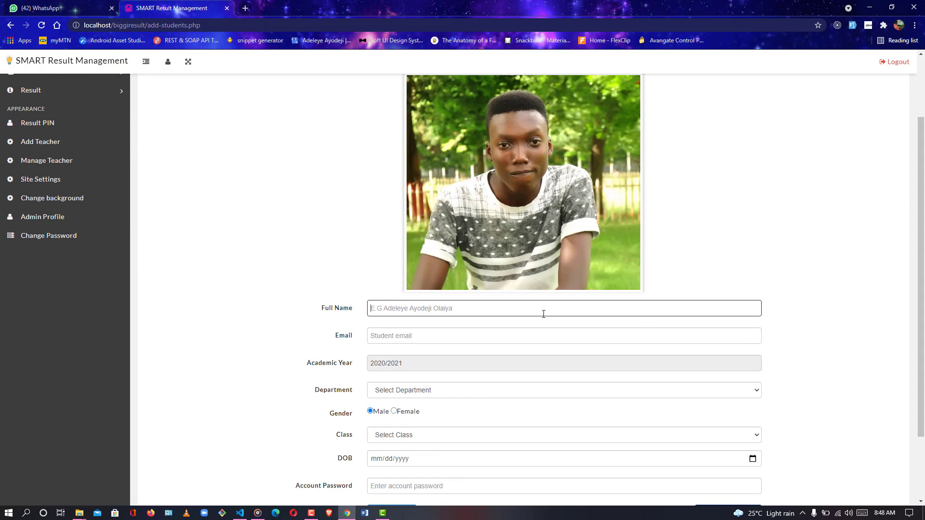
pyautogui.click(503, 340)
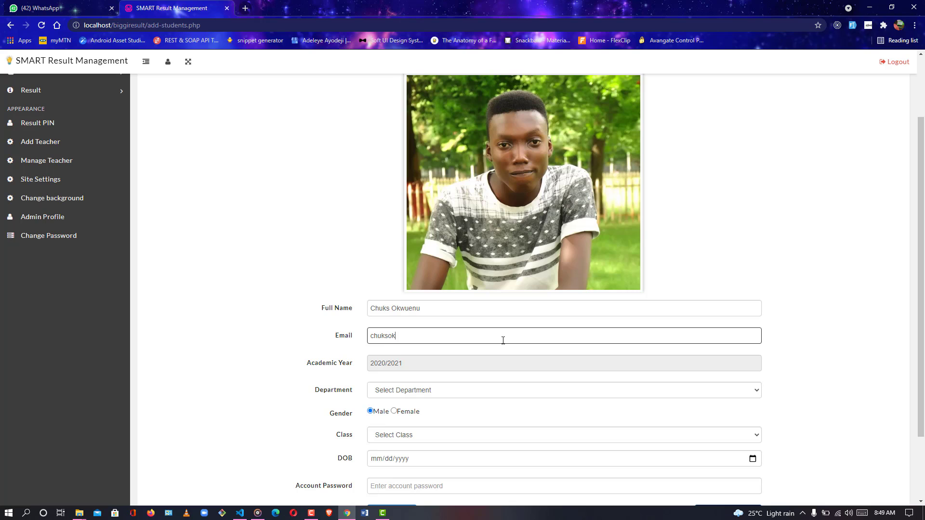
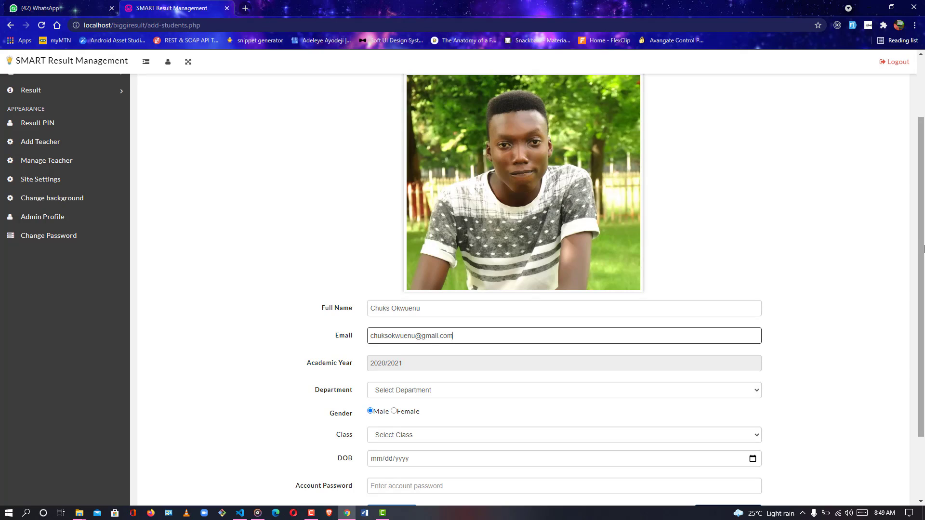
# - Set the department to Science; the Class dropdown has no options yet
pyautogui.scroll(-2, 920, 279)
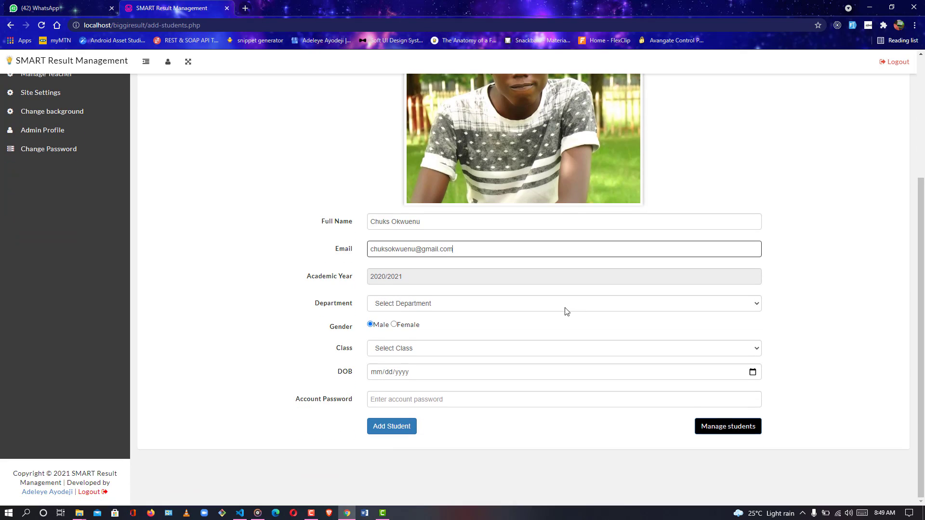
pyautogui.click(560, 304)
pyautogui.click(501, 326)
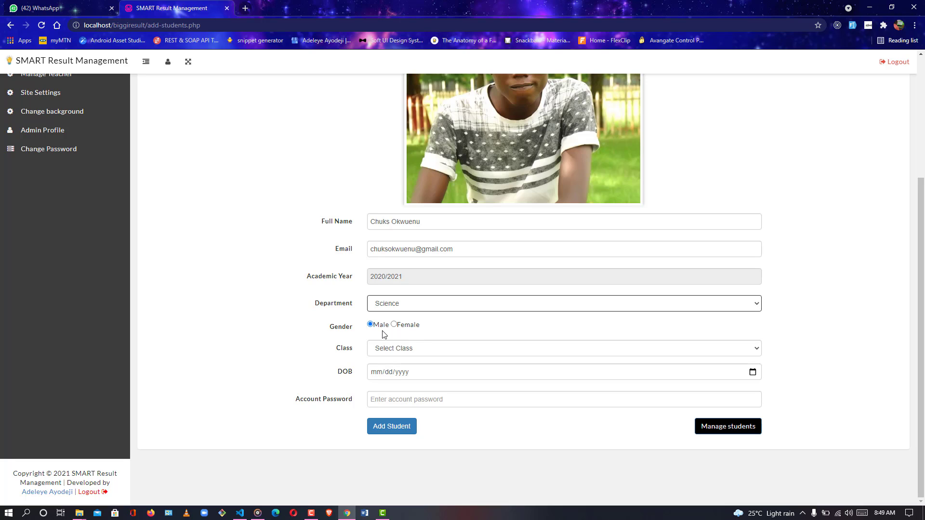
pyautogui.click(392, 349)
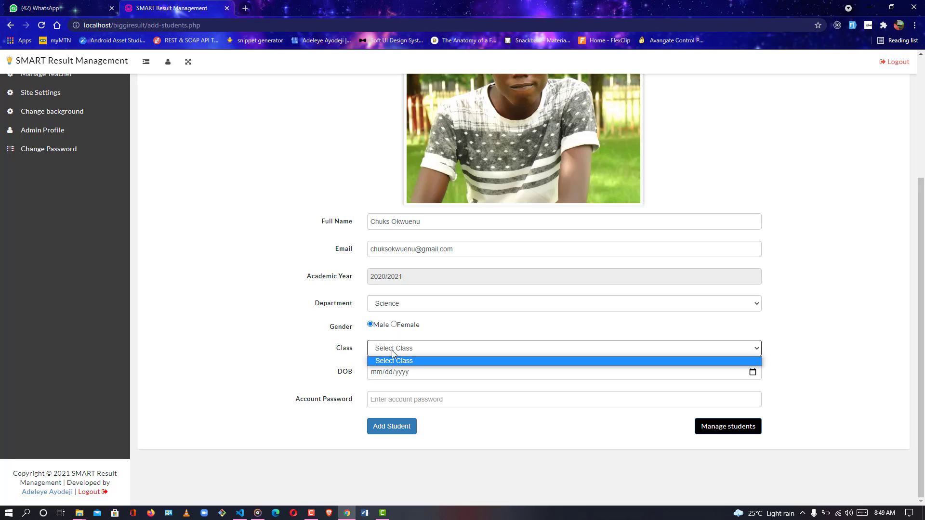
pyautogui.click(392, 351)
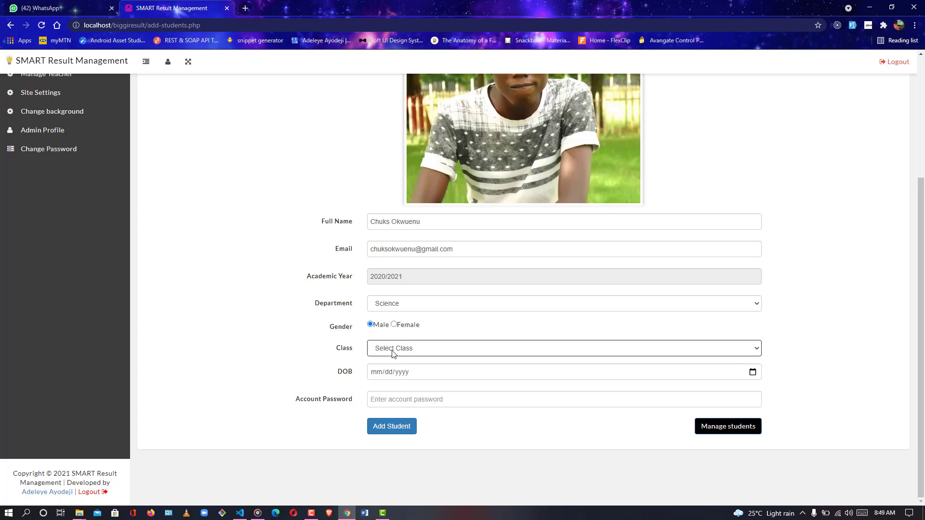
pyautogui.click(316, 337)
pyautogui.scroll(4, 316, 337)
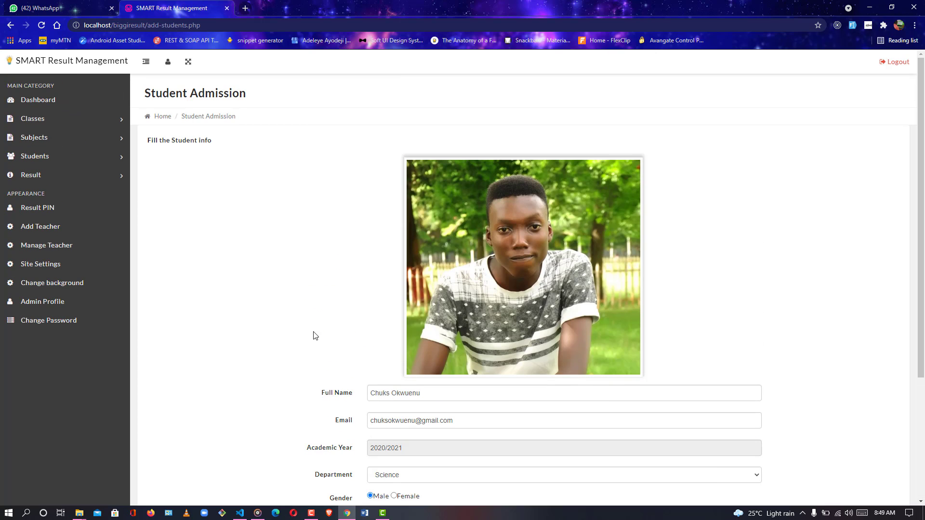
# - Create the SSS 1 class from Classes > Create Class
pyautogui.click(43, 123)
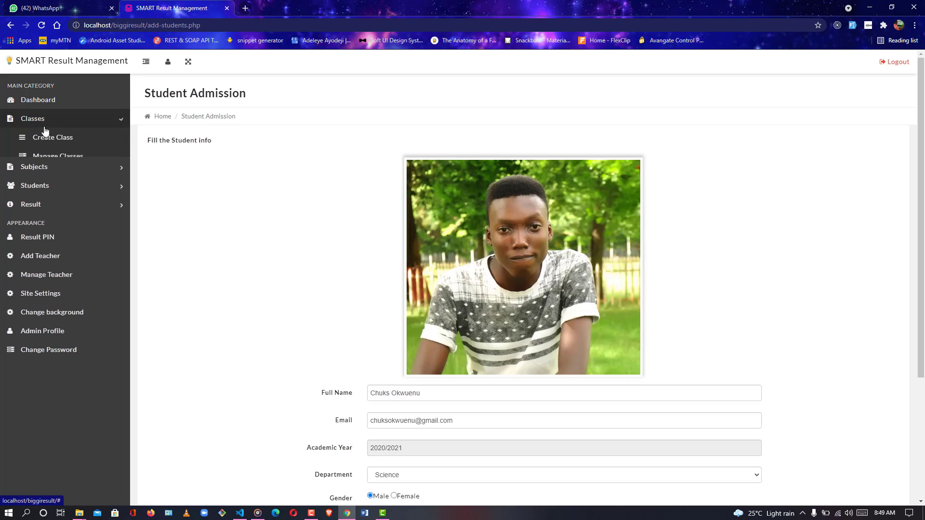
pyautogui.click(58, 137)
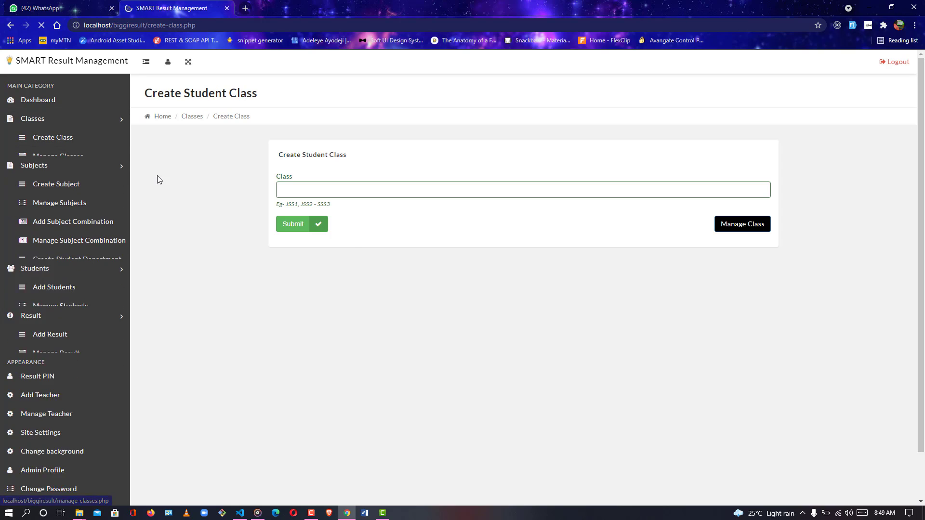
pyautogui.click(340, 192)
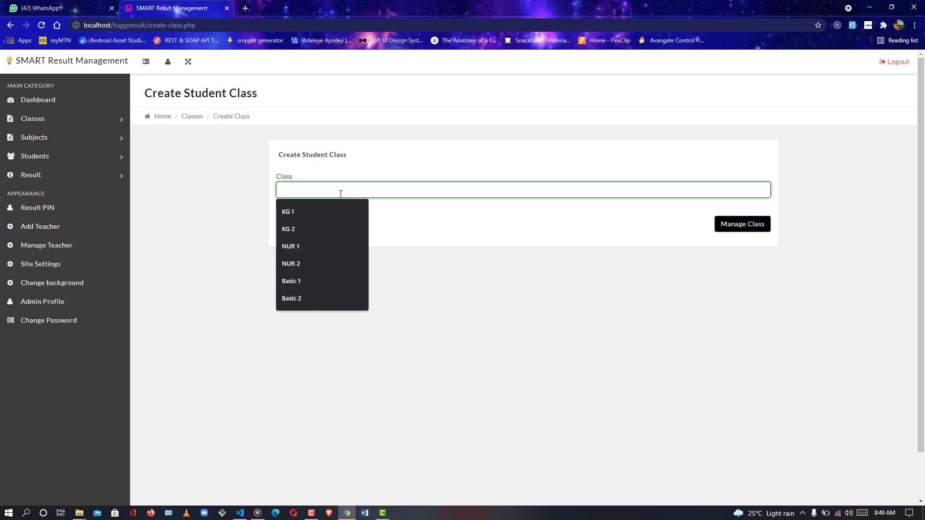
pyautogui.write('SS')
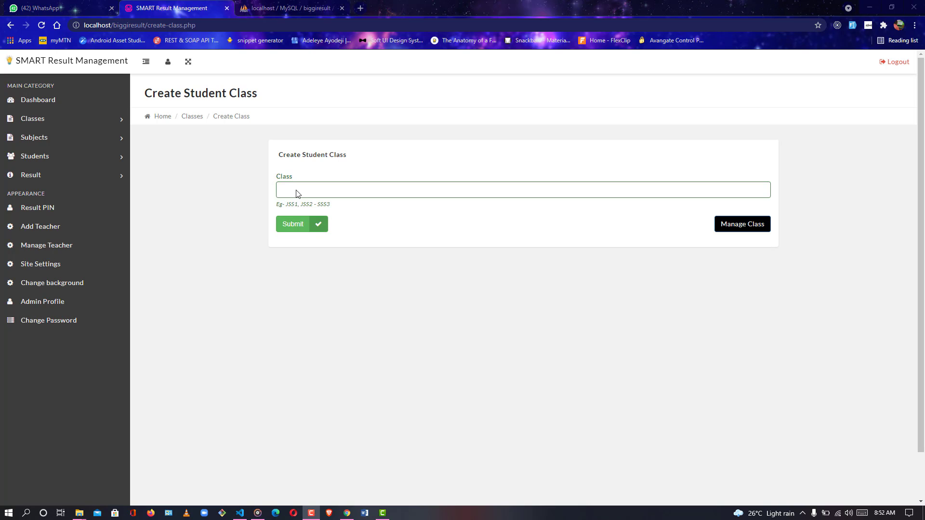
pyautogui.click(297, 190)
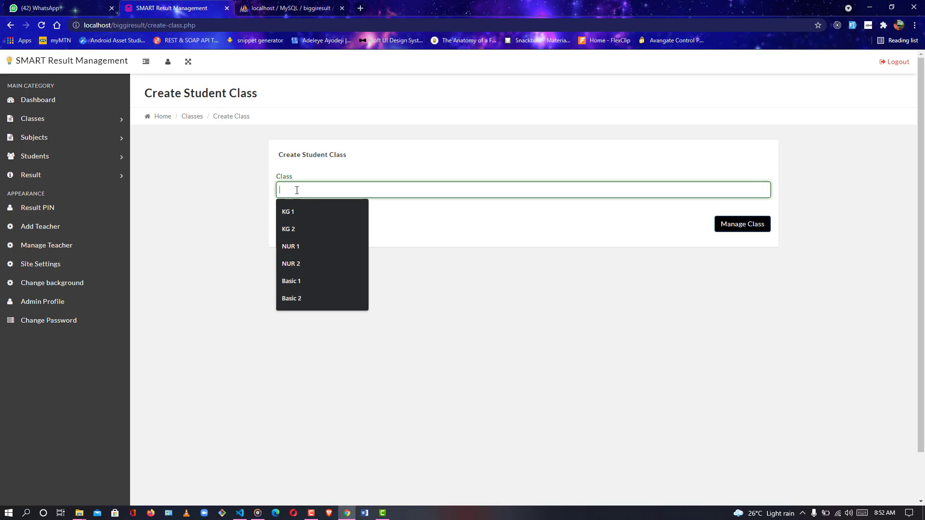
pyautogui.write('SSS 1')
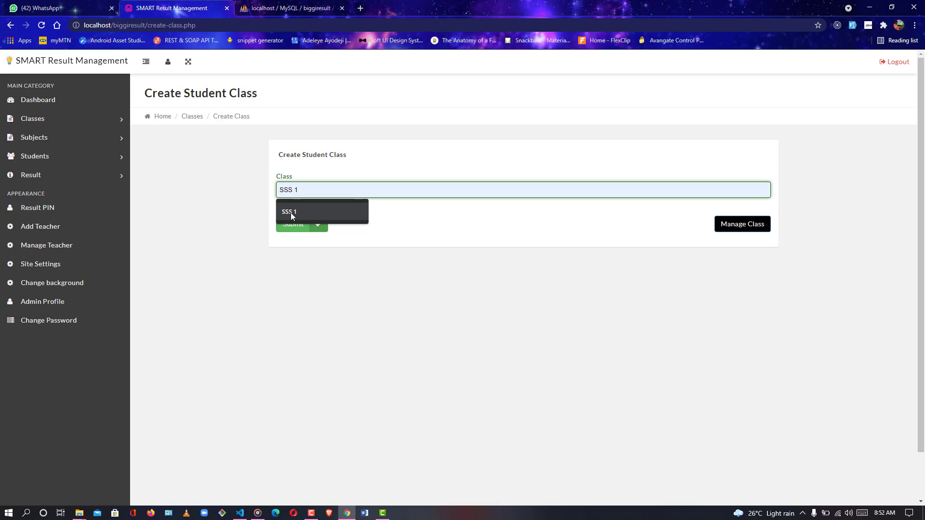
pyautogui.click(291, 212)
pyautogui.click(295, 227)
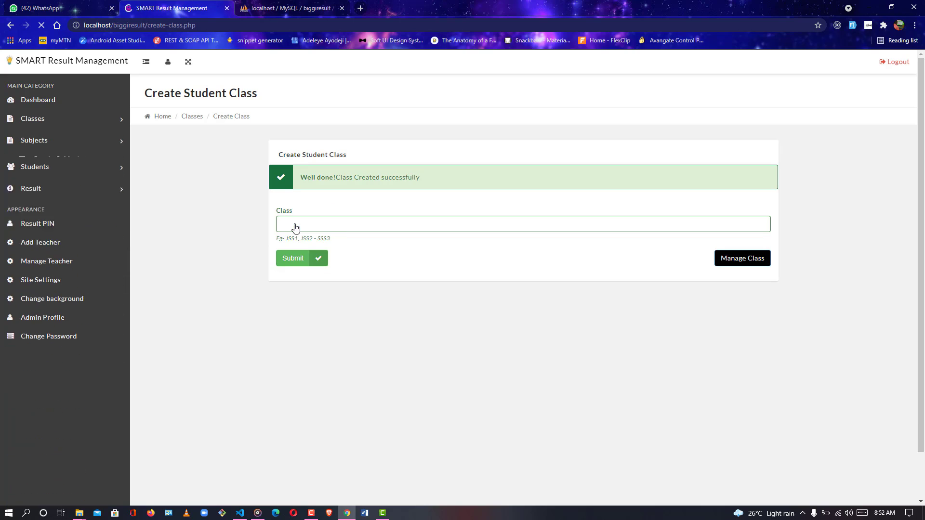
# - Create the SSS 2 class and view both classes in Manage Classes
pyautogui.click(338, 223)
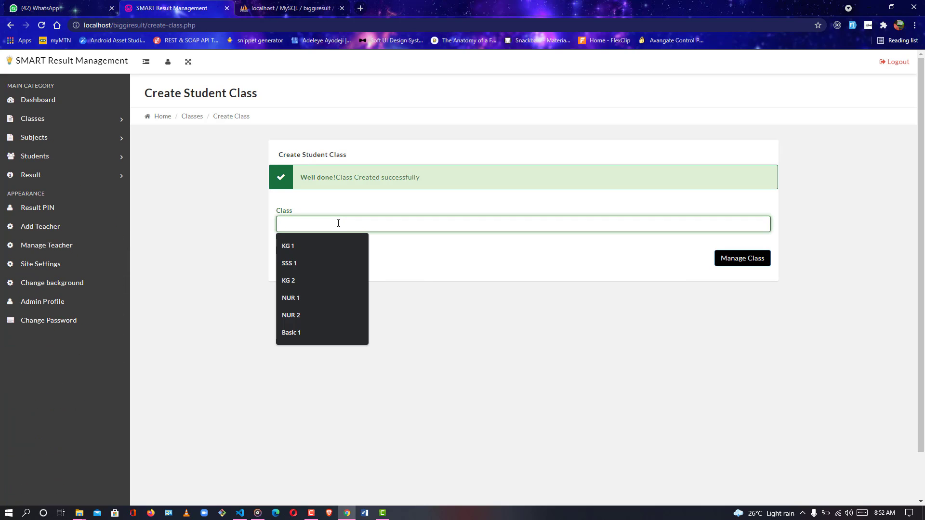
pyautogui.write('SSS')
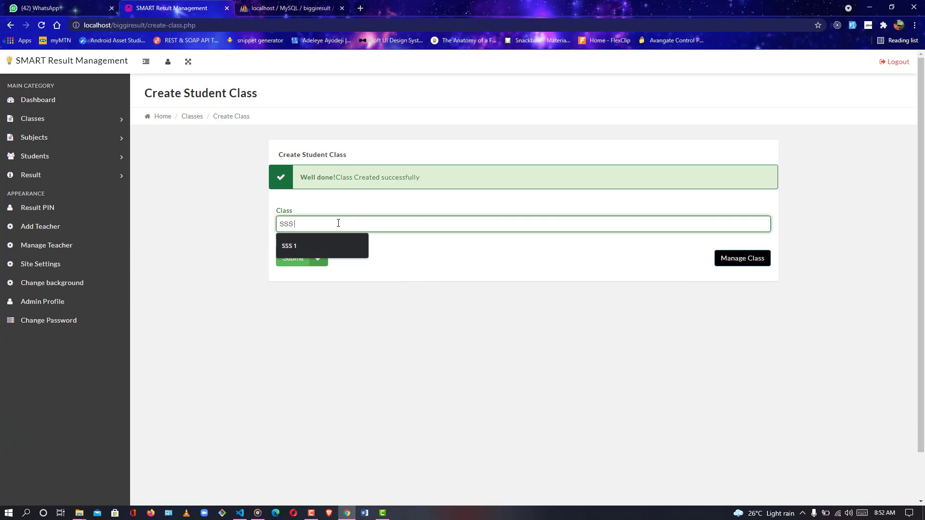
pyautogui.write(' 2')
pyautogui.press('Return')
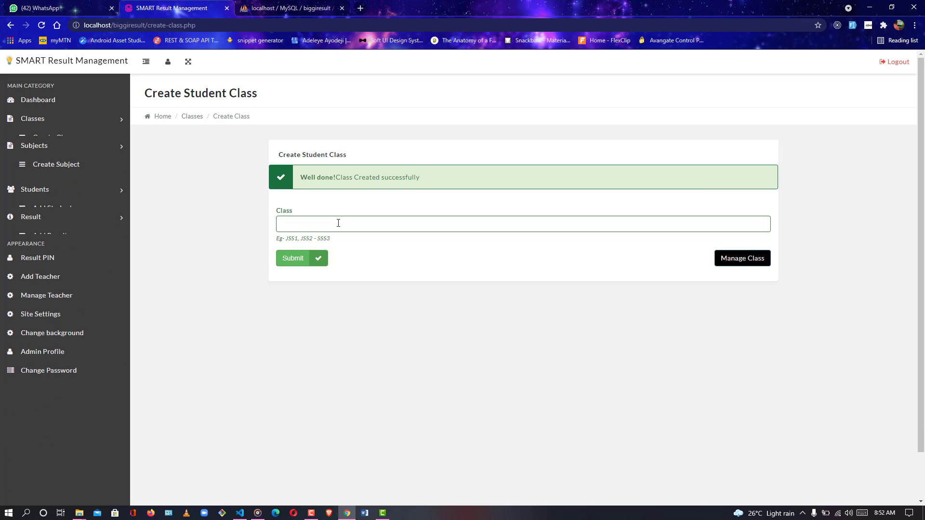
pyautogui.click(759, 261)
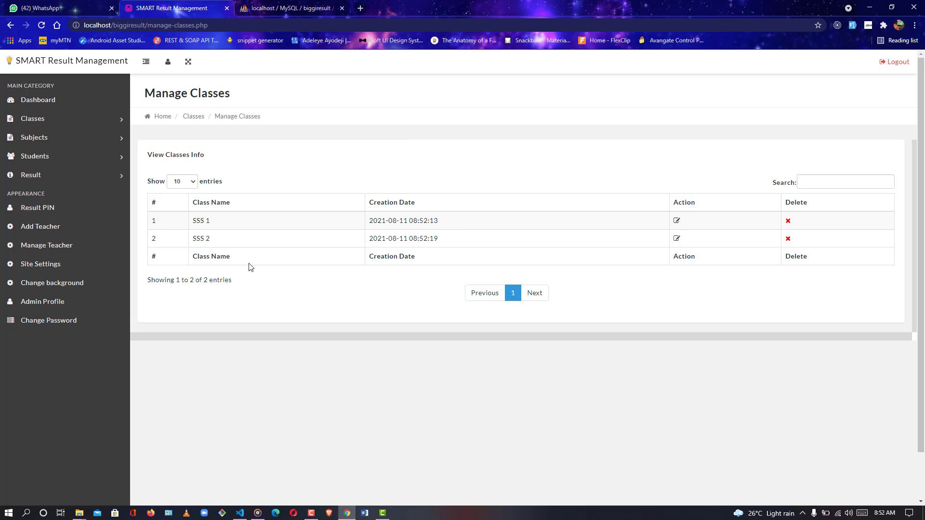
# - Start a new student admission and upload the student's photo
pyautogui.click(53, 155)
pyautogui.click(61, 176)
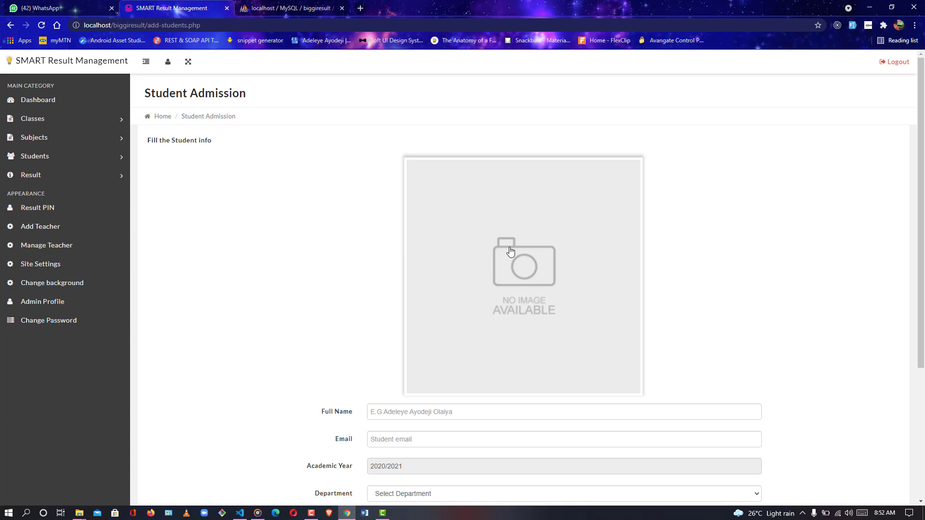
pyautogui.click(242, 204)
pyautogui.click(212, 96)
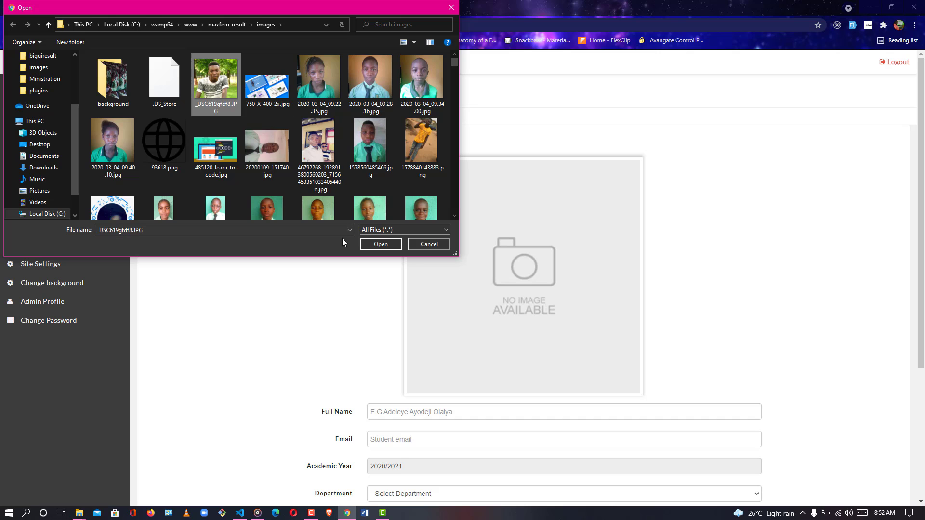
pyautogui.click(380, 245)
# - Enter the student's full name and Gmail e-mail address
pyautogui.click(417, 395)
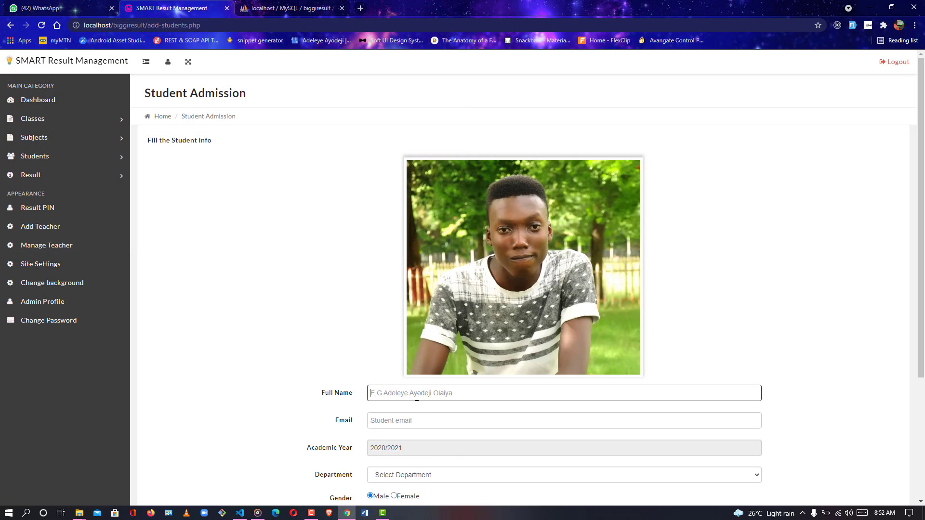
pyautogui.press('Tab')
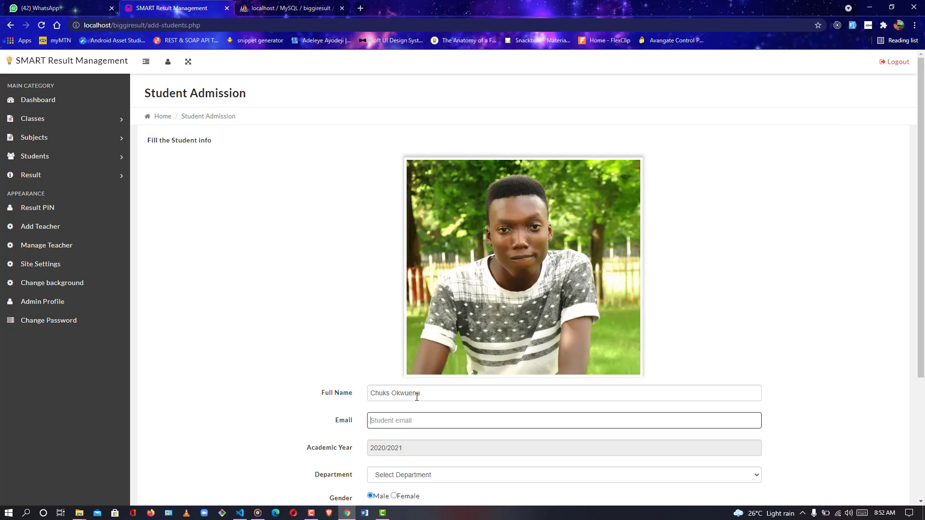
# - Assign the student to the Science department and class SSS 1
pyautogui.scroll(-4, 416, 397)
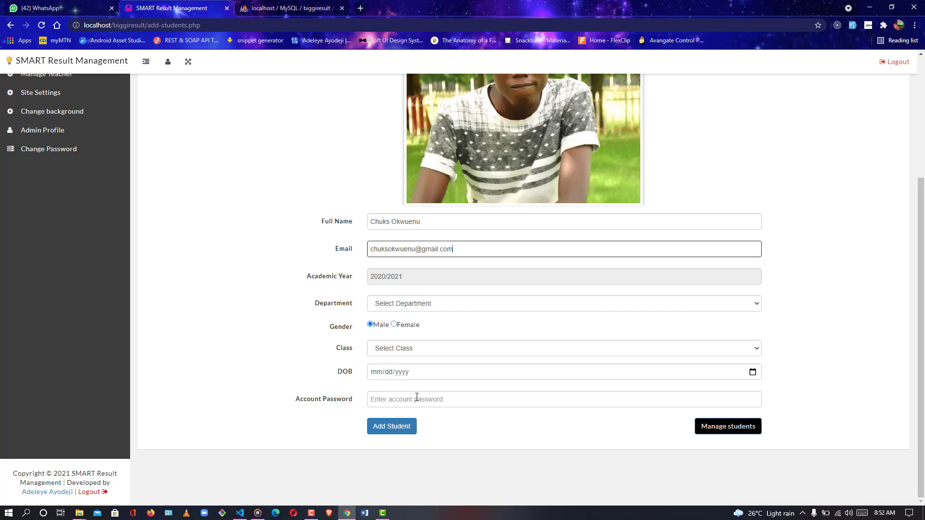
pyautogui.click(394, 309)
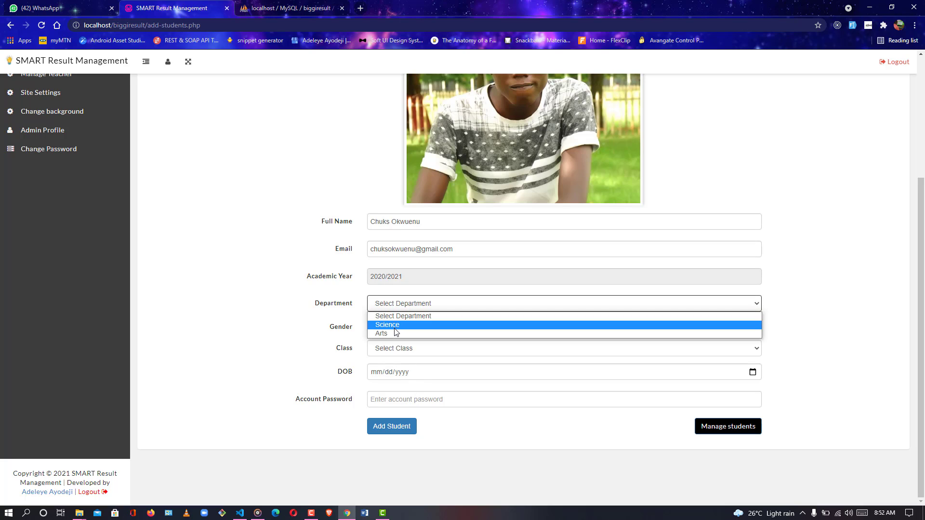
pyautogui.click(394, 326)
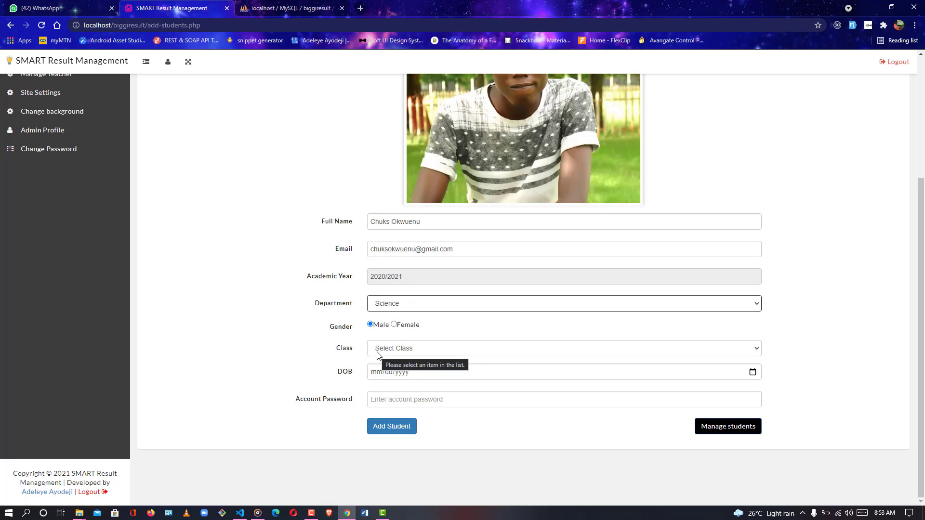
pyautogui.click(408, 346)
pyautogui.click(386, 370)
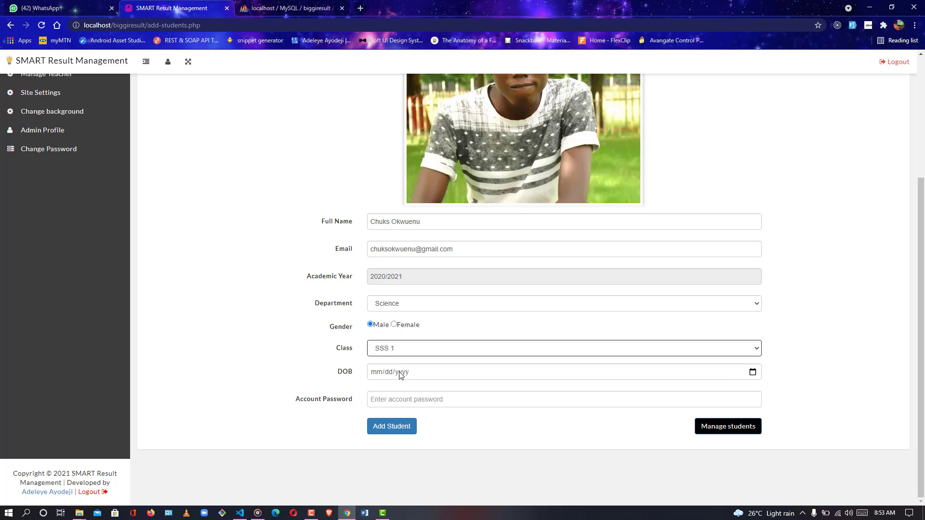
# - Set the date of birth to 13 August 2021 (08/13/2021) from the calendar
pyautogui.click(399, 372)
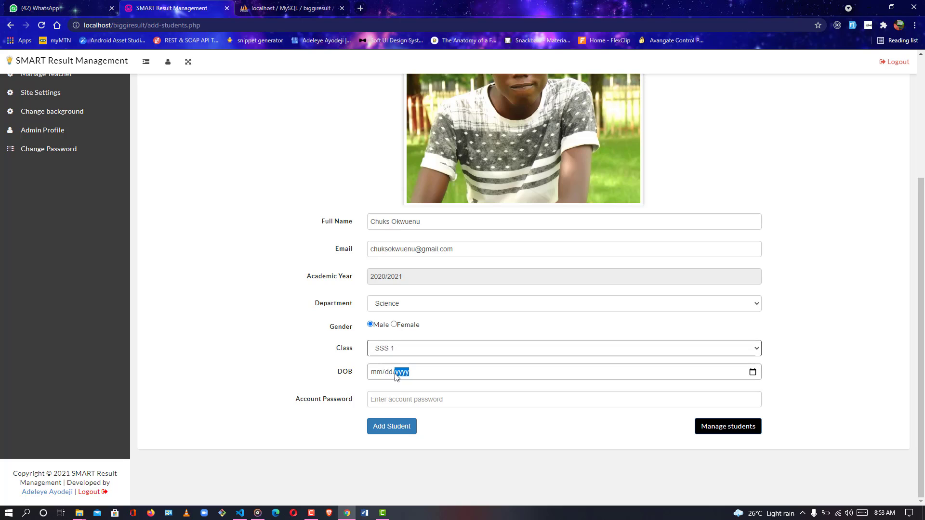
pyautogui.click(753, 374)
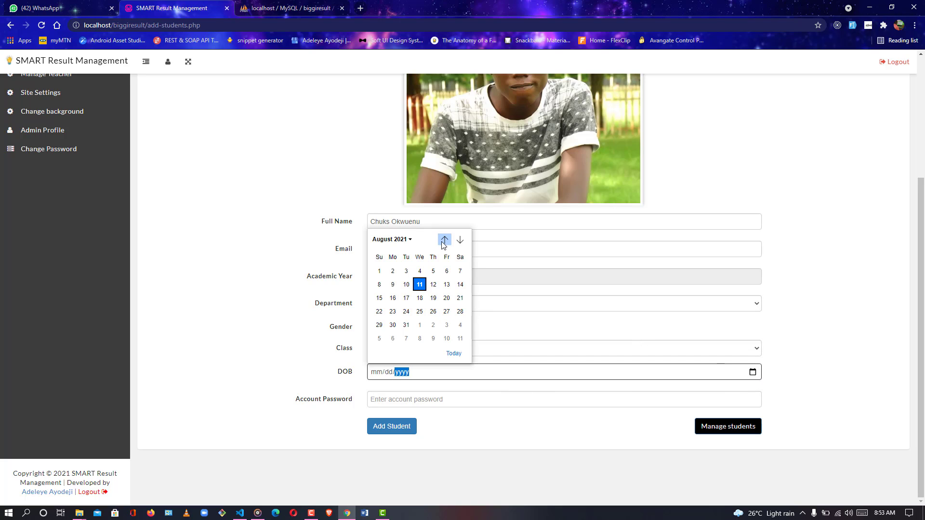
pyautogui.click(446, 283)
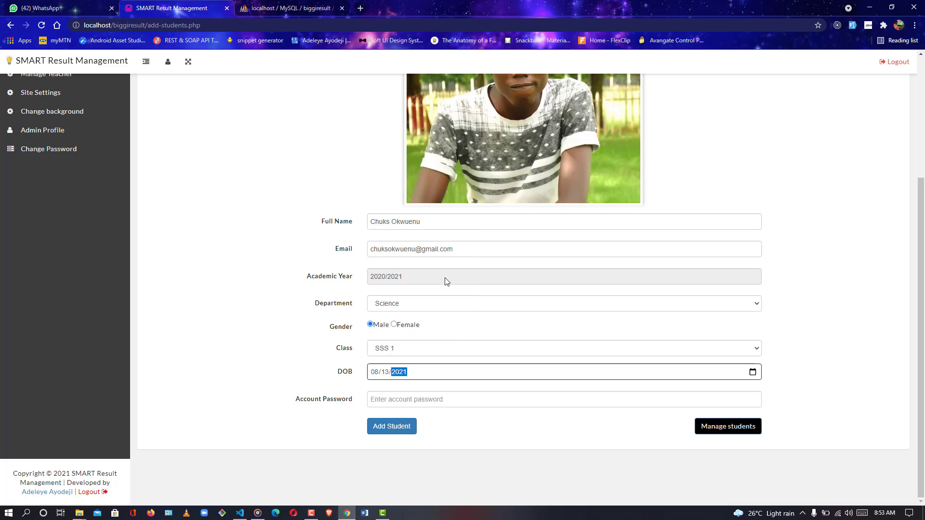
pyautogui.click(273, 376)
pyautogui.doubleClick(348, 369)
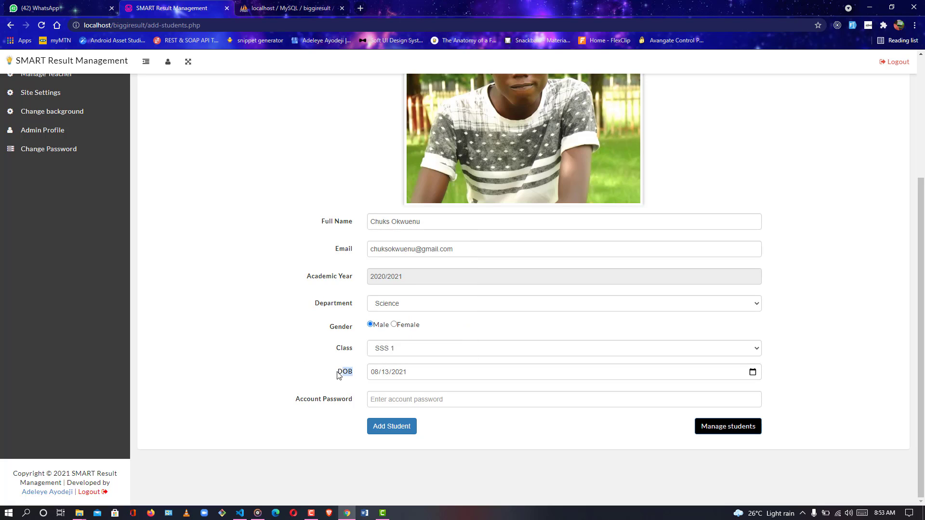
pyautogui.click(351, 385)
# - Fill in the saved account password and submit the admission
pyautogui.click(399, 401)
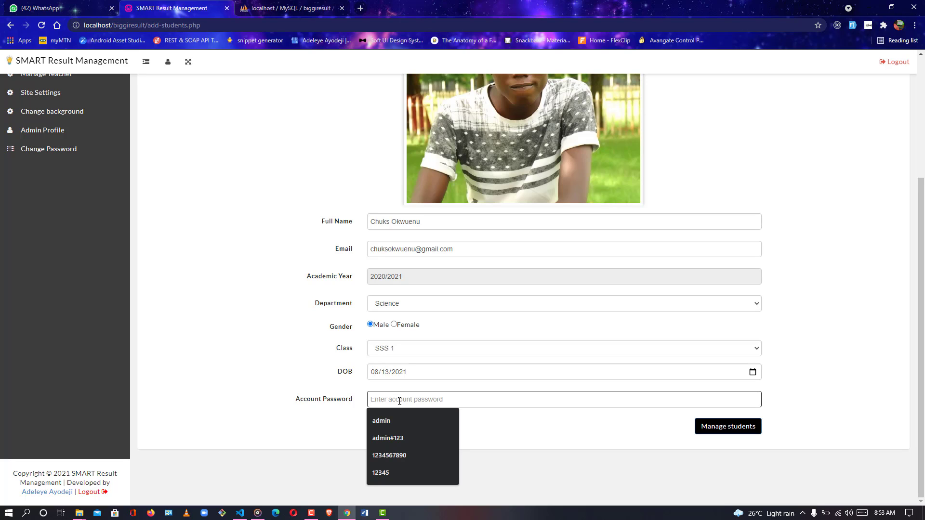
pyautogui.click(383, 421)
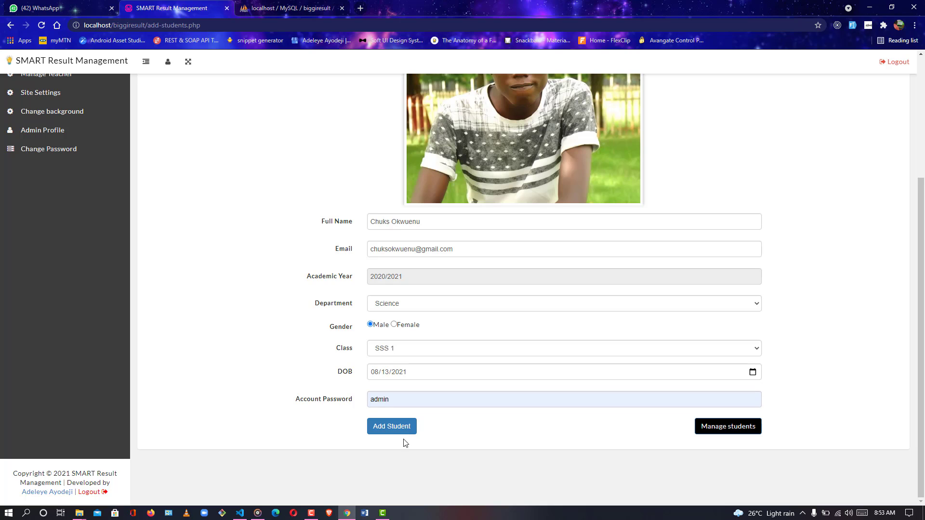
pyautogui.click(390, 427)
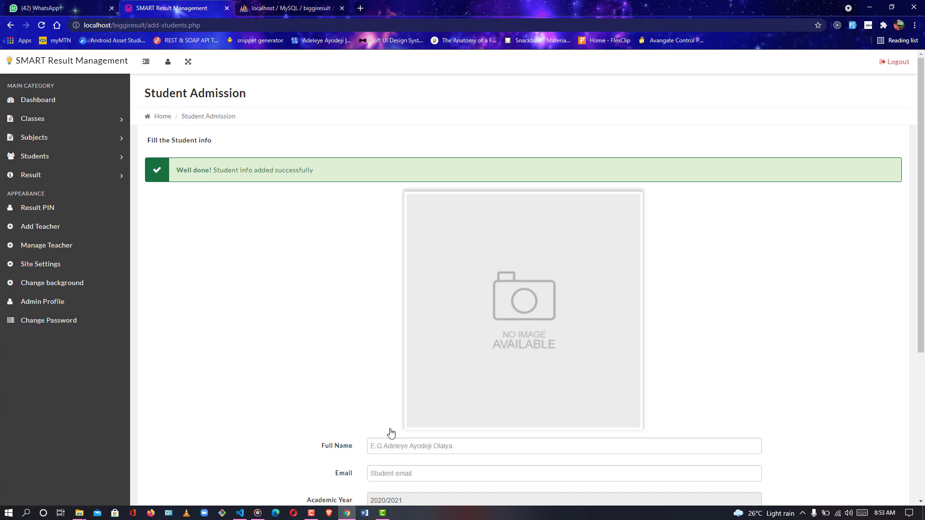
# - Open Manage Students and check the new student's ID and Science, SSS 1, 2020/2021, Active entry
pyautogui.scroll(-5, 388, 353)
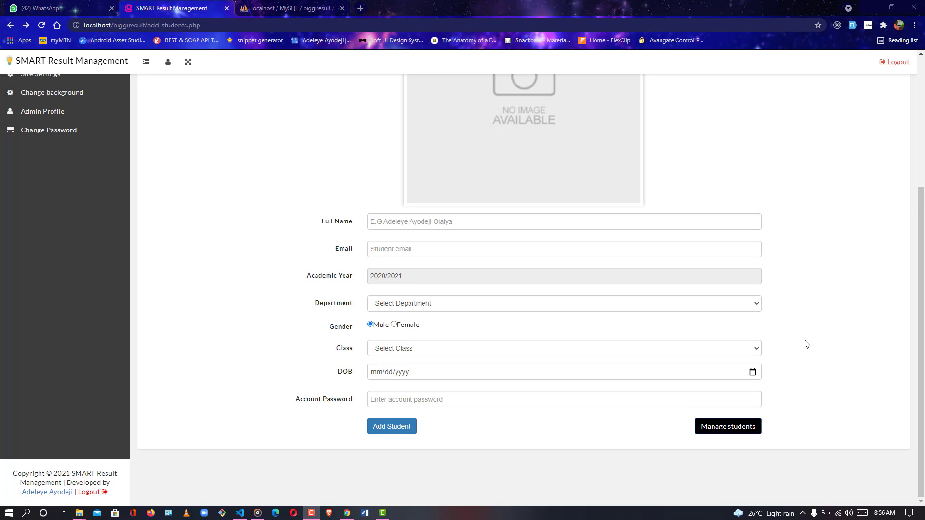
pyautogui.click(736, 431)
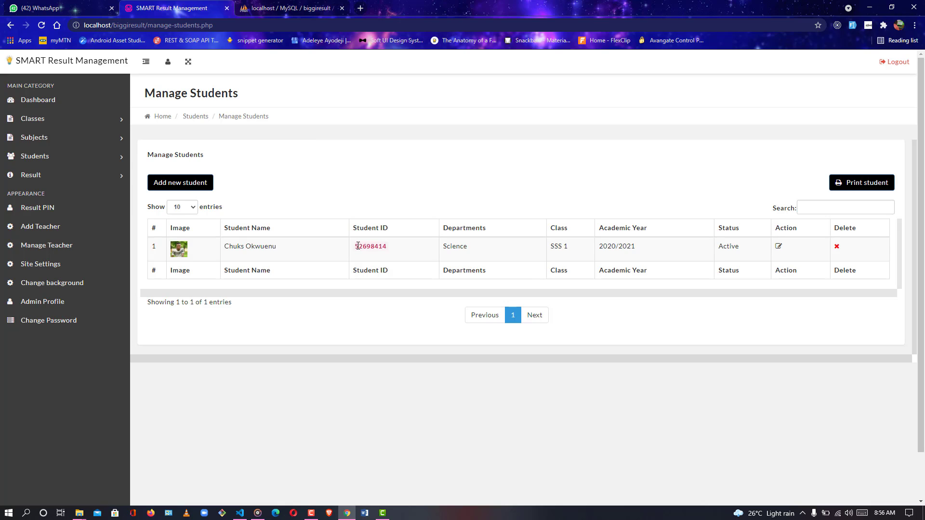
pyautogui.moveTo(356, 247); pyautogui.dragTo(386, 247)
pyautogui.click(457, 390)
# - Open Add Result, choose class SSS 1 and select the newly admitted student
pyautogui.click(49, 177)
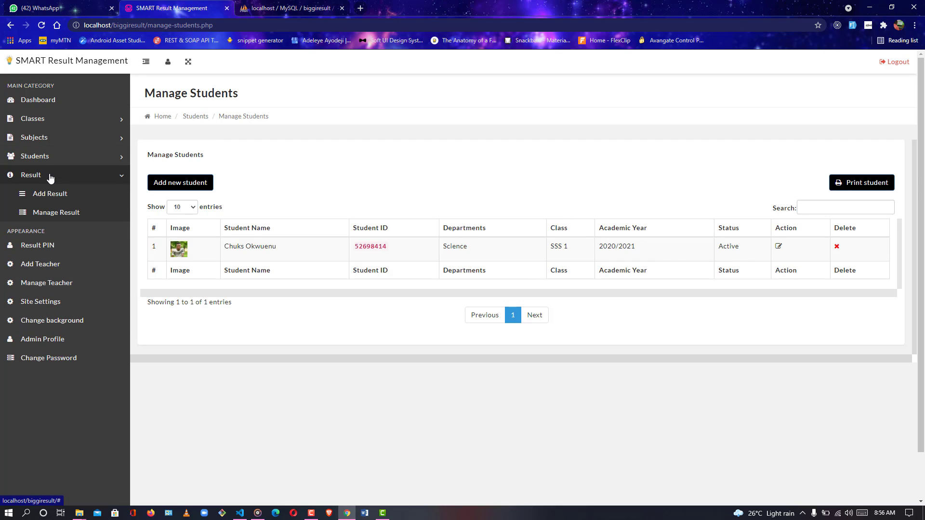
pyautogui.click(55, 196)
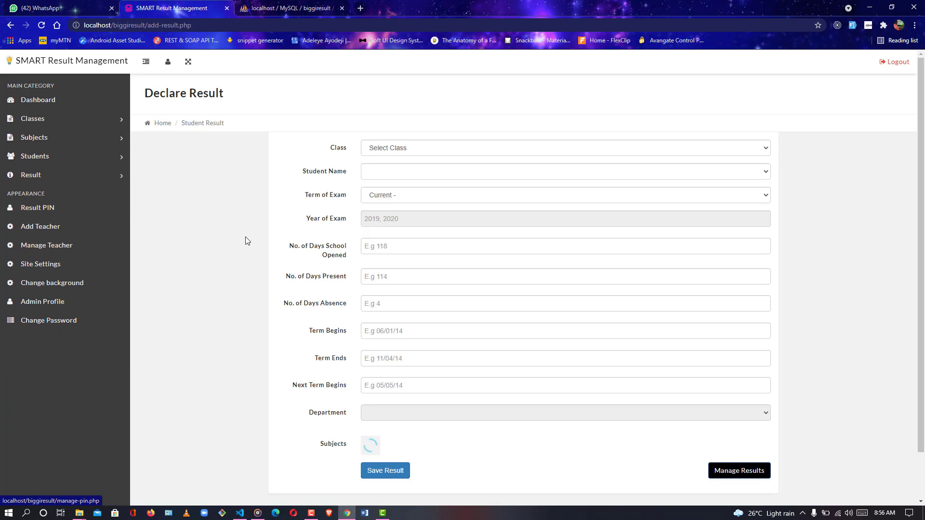
pyautogui.click(394, 150)
pyautogui.click(398, 168)
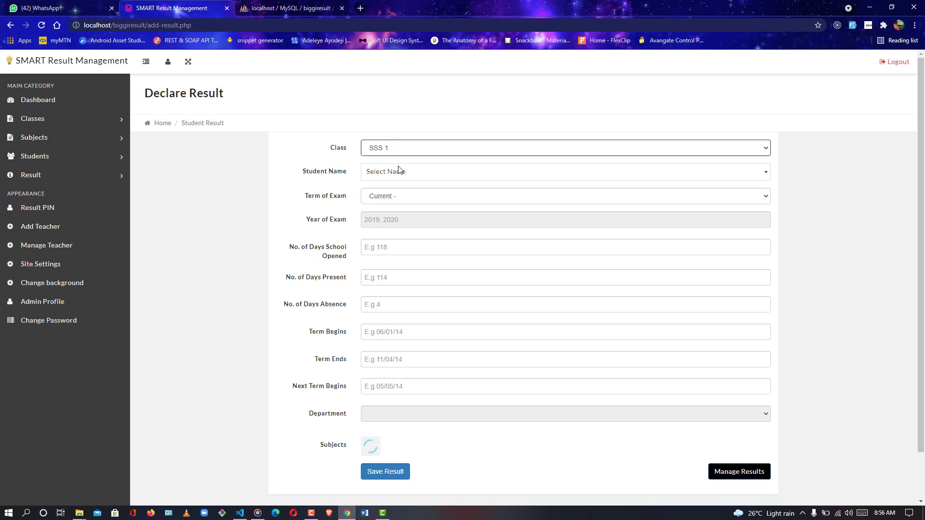
pyautogui.click(402, 172)
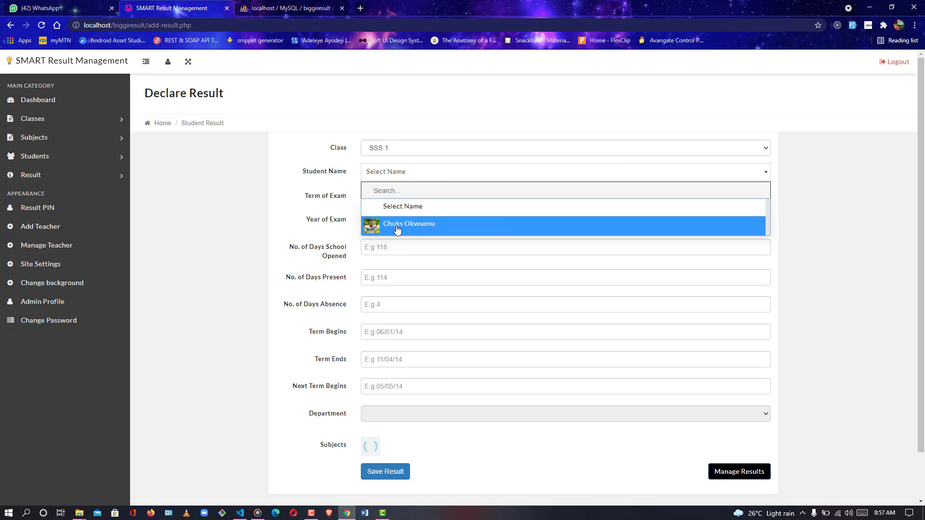
pyautogui.write('ade')
pyautogui.press('BackSpace')
pyautogui.press('BackSpace')
pyautogui.press('BackSpace')
pyautogui.click(404, 228)
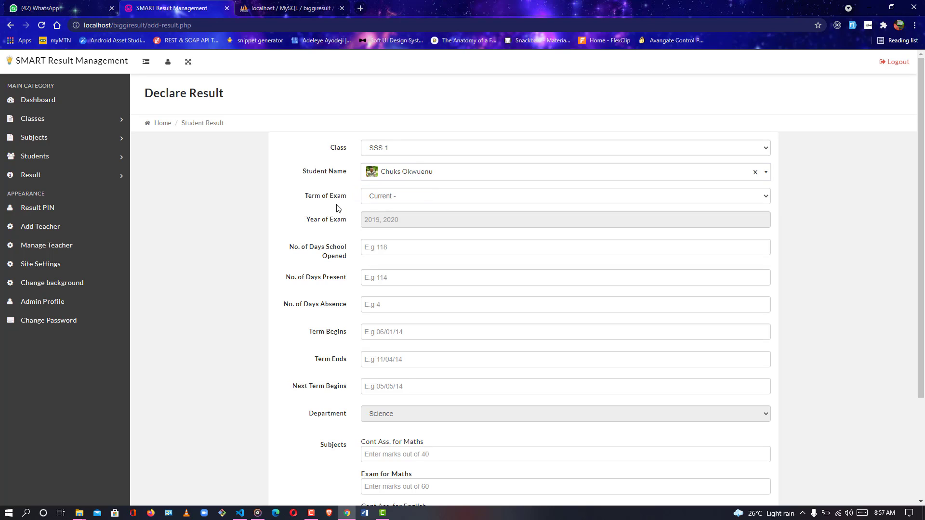
# - Set the exam term to First Term with 118 days opened, 114 present, 4 absent
pyautogui.click(377, 199)
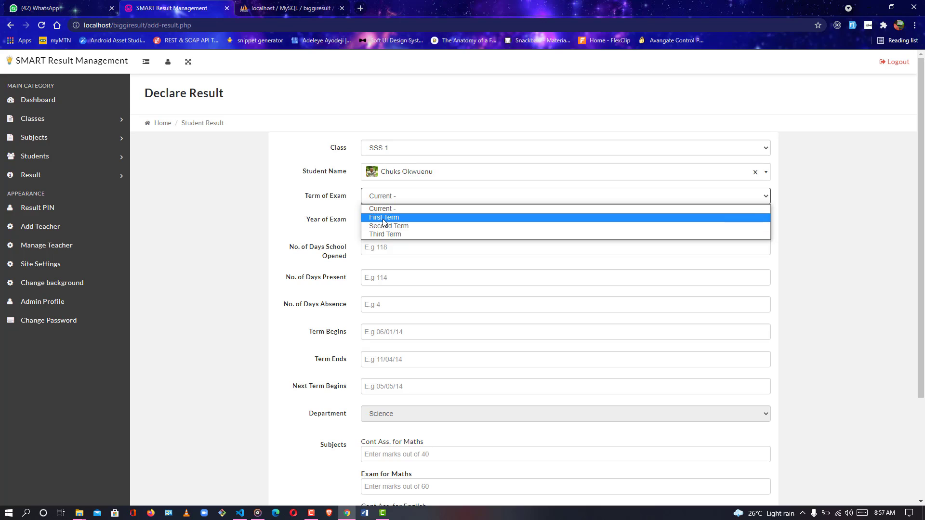
pyautogui.click(385, 217)
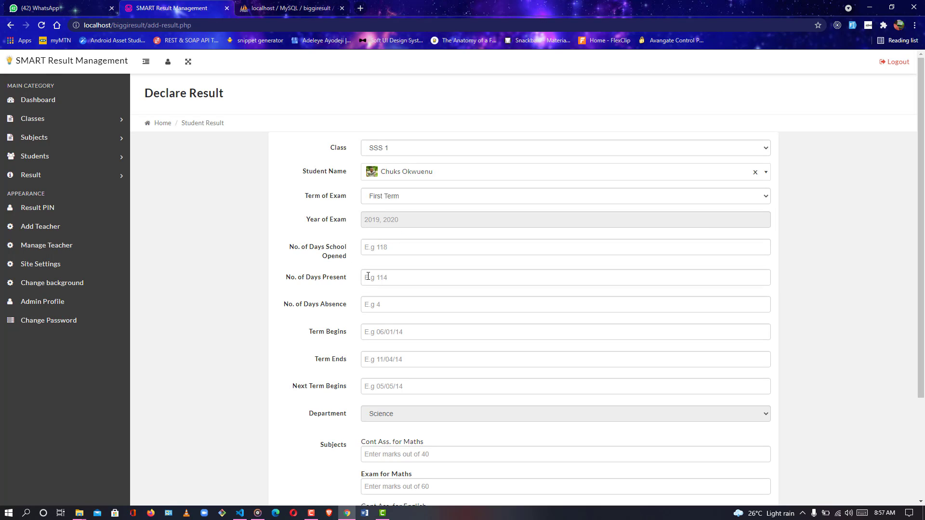
pyautogui.click(393, 248)
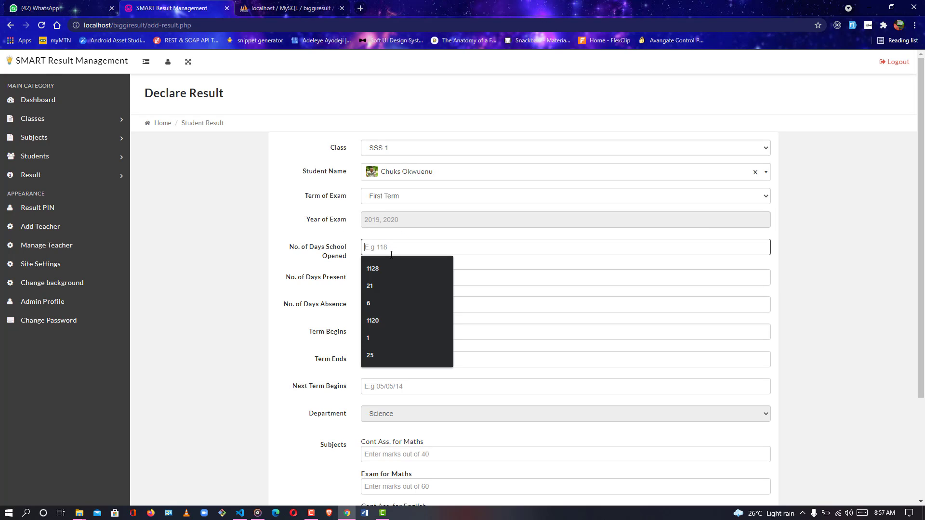
pyautogui.write('118')
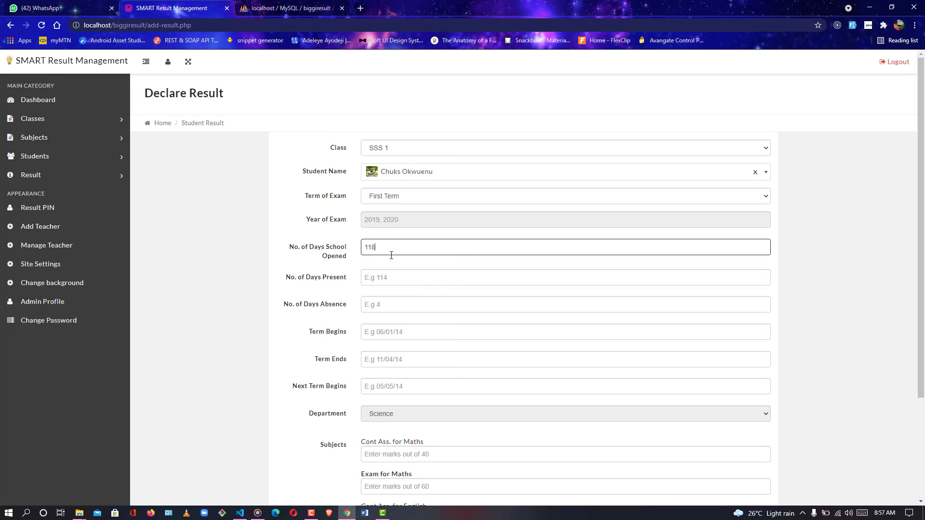
pyautogui.click(389, 273)
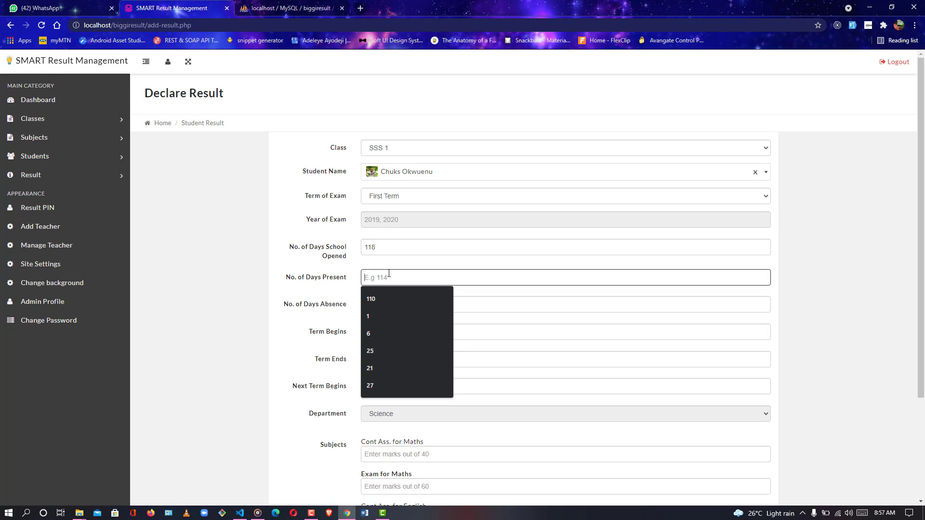
pyautogui.write('114')
pyautogui.click(388, 305)
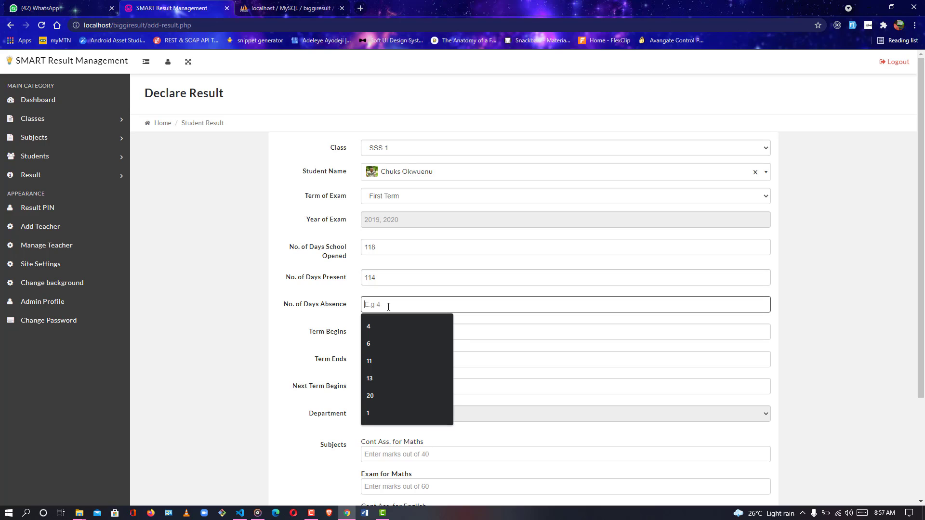
pyautogui.write('4')
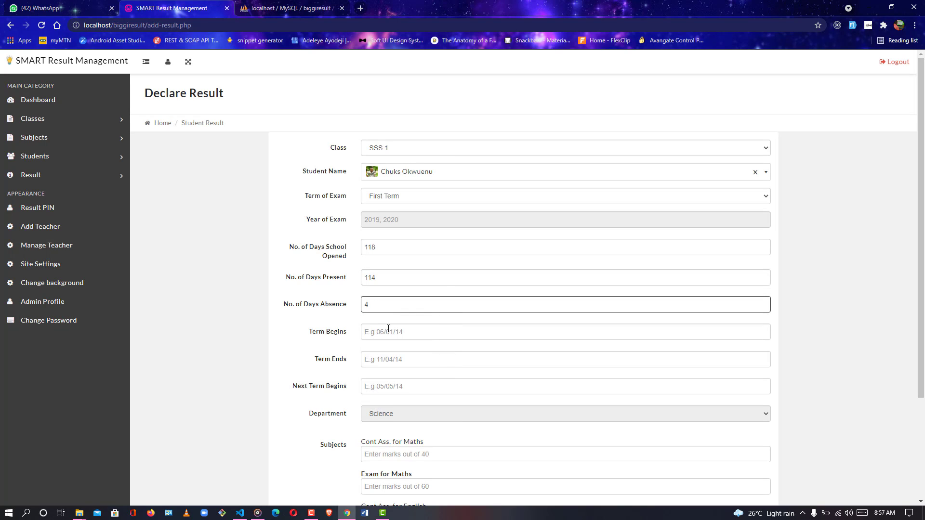
# - Enter term begins 06/01/21, term ends 06/02/20, next term 04/04/20, keeping department Science
pyautogui.click(388, 331)
pyautogui.write('06/01/21')
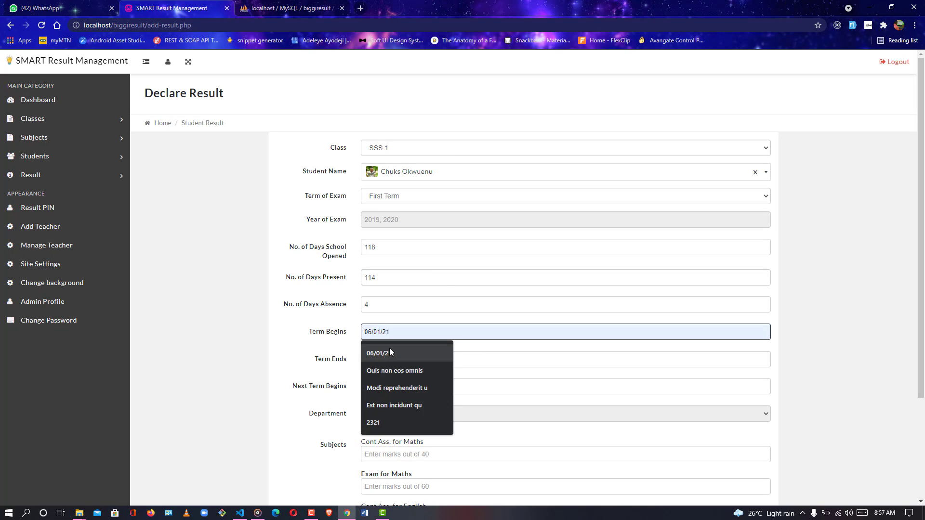
pyautogui.click(389, 358)
pyautogui.write('06/02/20')
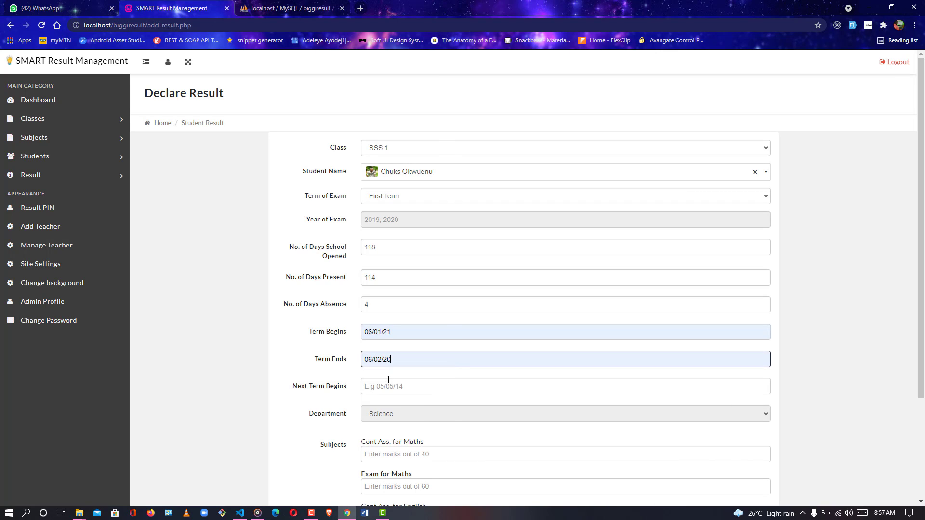
pyautogui.click(390, 387)
pyautogui.click(389, 407)
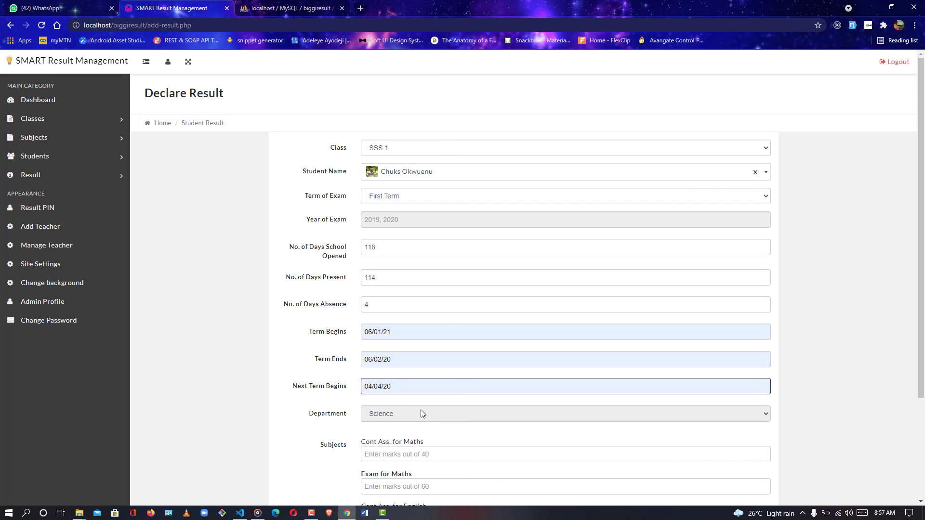
pyautogui.scroll(-3, 911, 345)
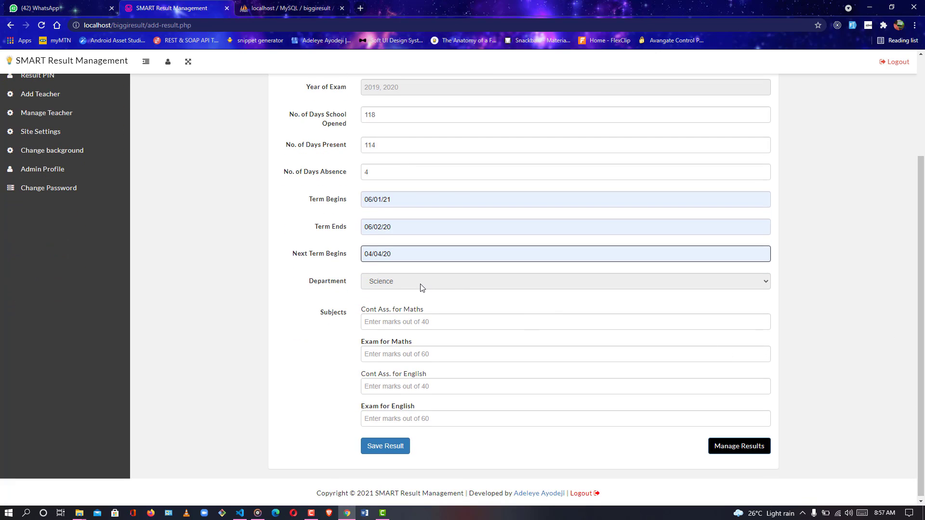
pyautogui.click(394, 284)
pyautogui.click(395, 293)
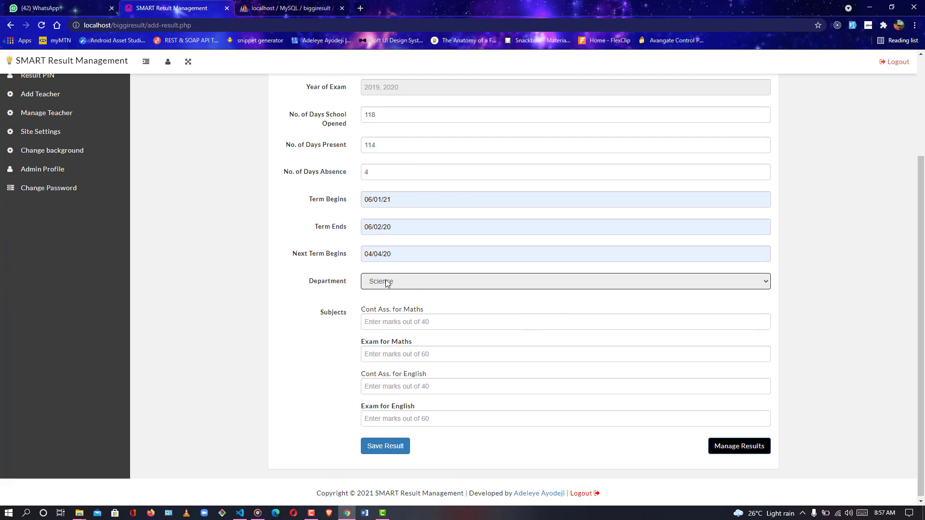
pyautogui.click(368, 321)
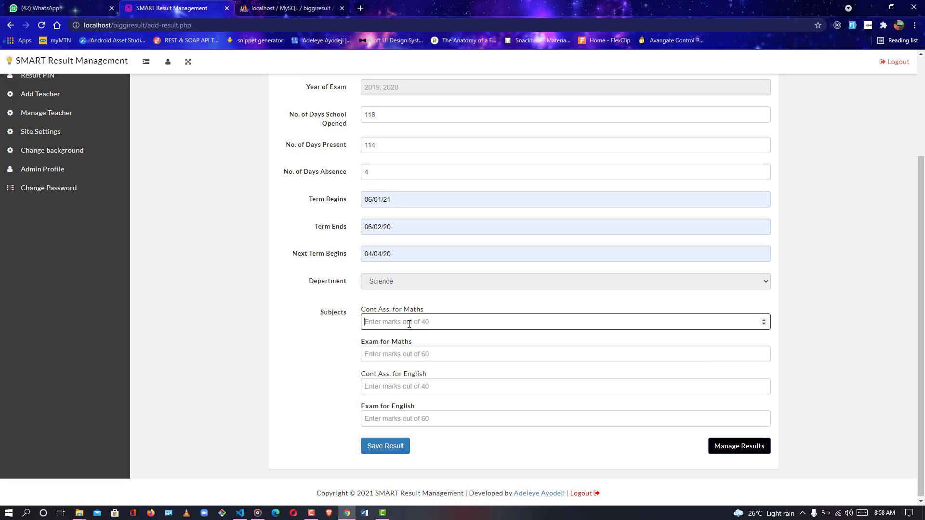
# - Enter Maths marks 30 and 50 and English marks 20 and 60, then save the result
pyautogui.write('30')
pyautogui.click(409, 353)
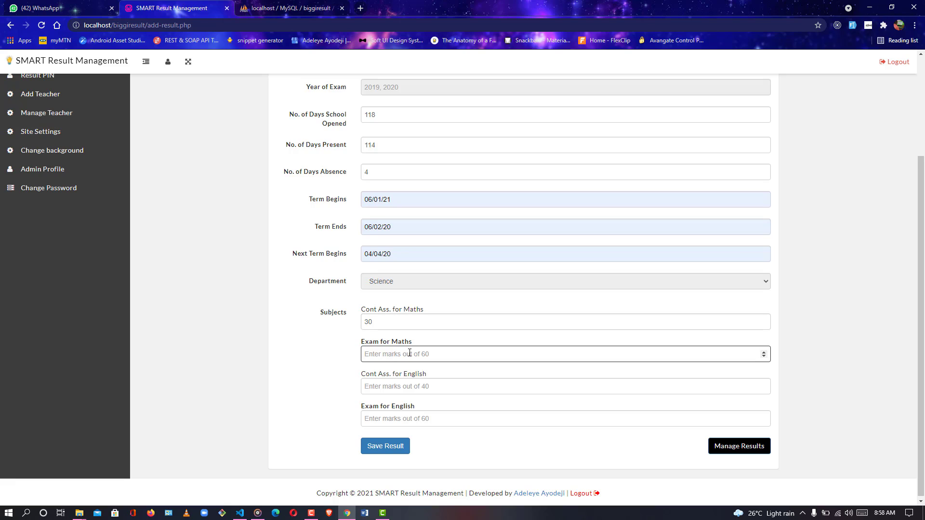
pyautogui.write('50')
pyautogui.click(410, 386)
pyautogui.write('20')
pyautogui.click(410, 419)
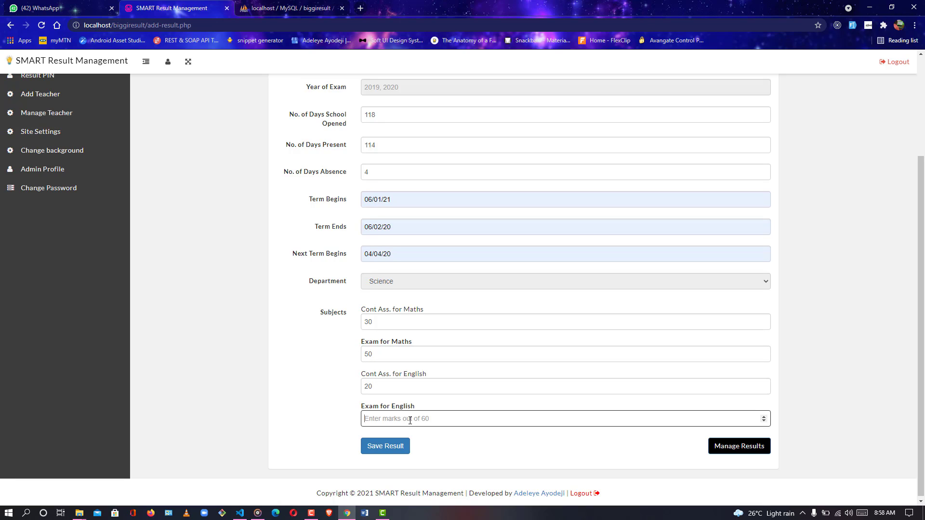
pyautogui.write('60')
pyautogui.click(439, 449)
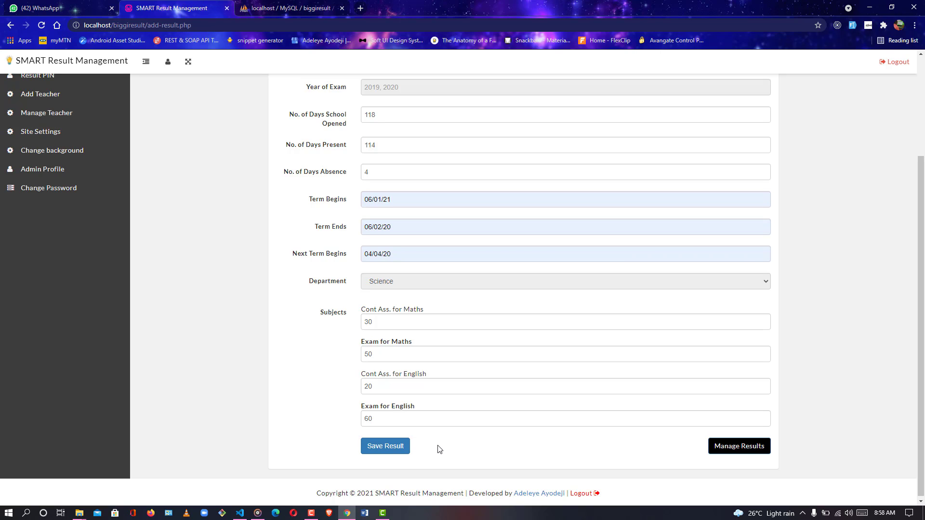
pyautogui.click(400, 448)
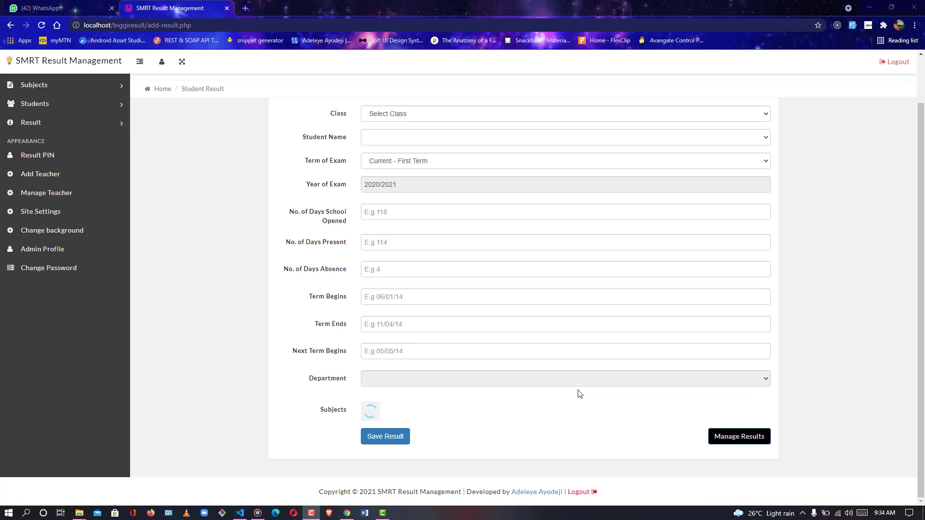
# - Open Manage Results to list the pending First Term 2020/2021 SSS 1 Science result
pyautogui.click(729, 436)
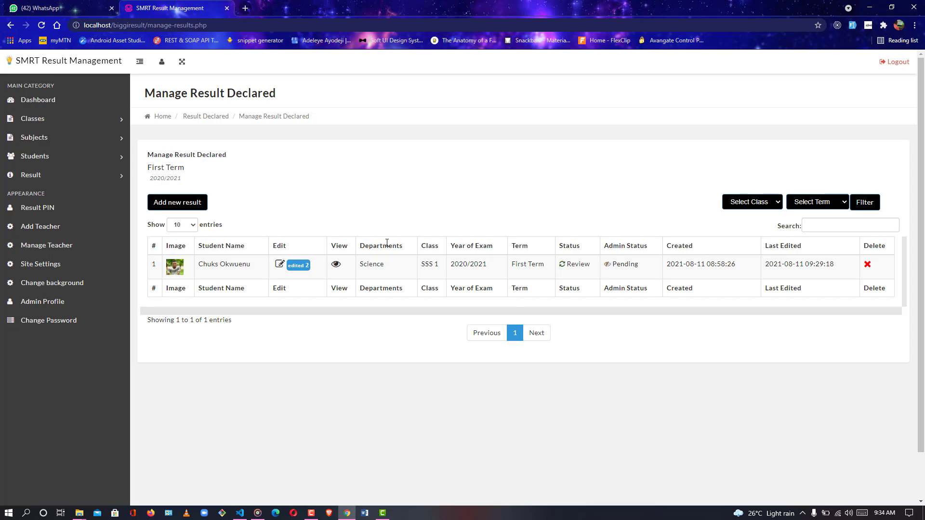
# - Copy the student's ID from the Manage Students list
pyautogui.click(57, 158)
pyautogui.click(61, 191)
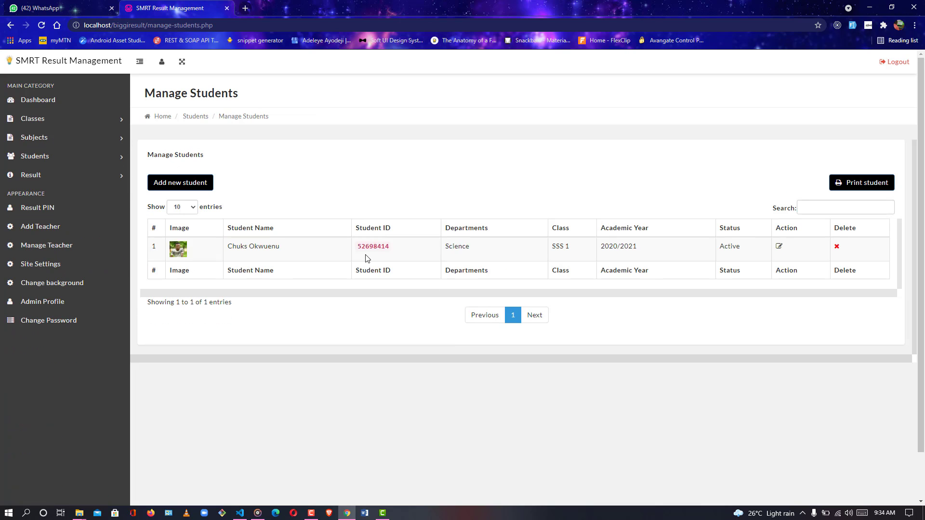
pyautogui.moveTo(358, 246); pyautogui.dragTo(391, 250)
# - Add a new result PIN, copy the first PIN, and log out of the admin panel
pyautogui.click(62, 209)
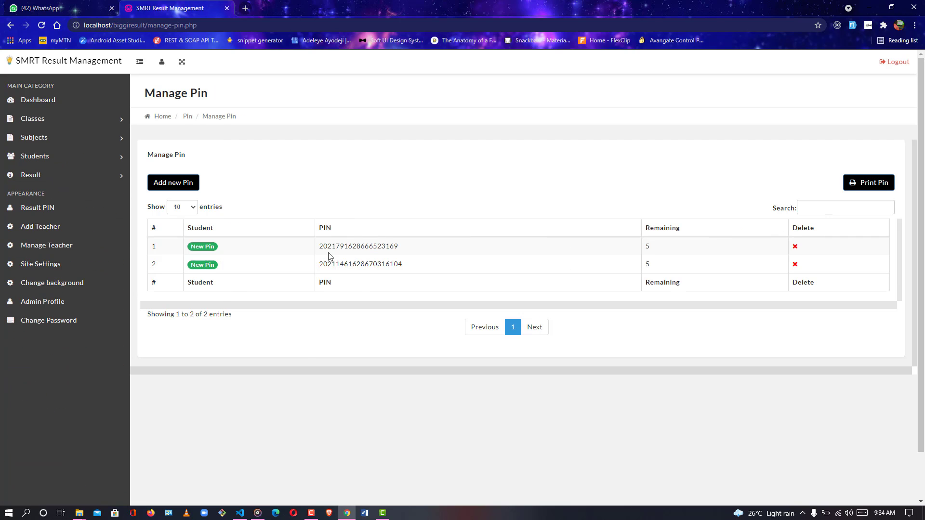
pyautogui.moveTo(319, 248); pyautogui.dragTo(400, 254)
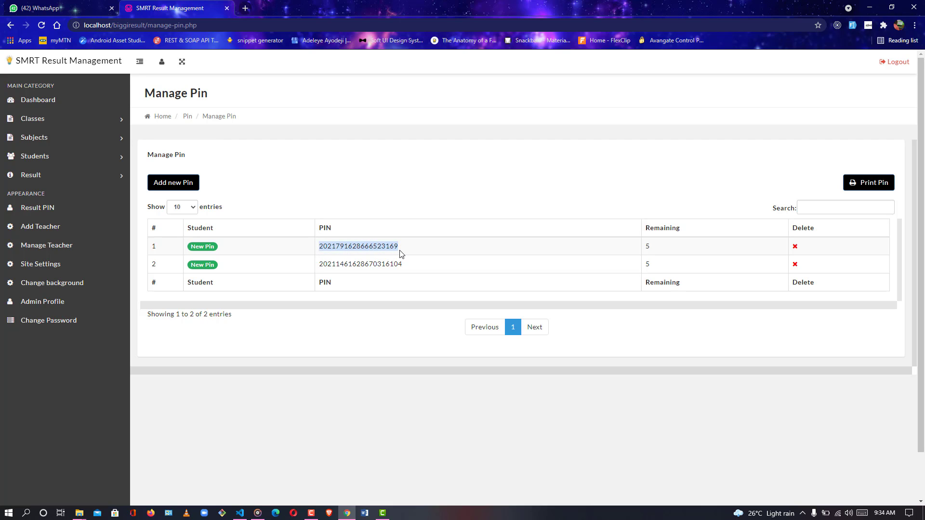
pyautogui.click(364, 194)
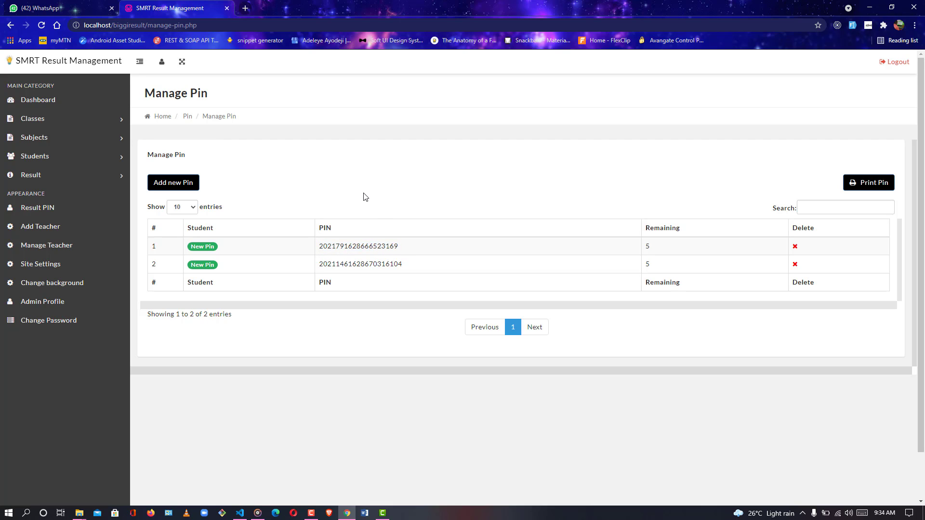
pyautogui.click(173, 185)
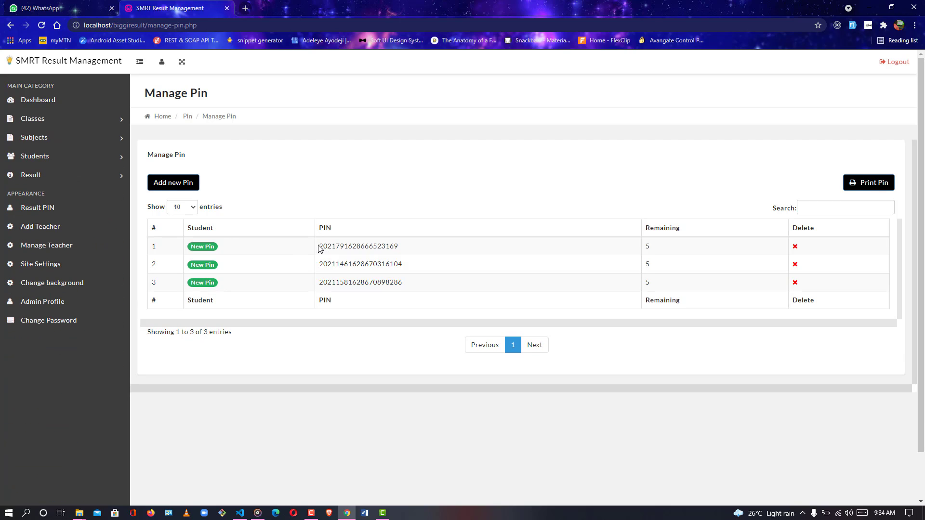
pyautogui.moveTo(319, 245); pyautogui.dragTo(405, 248)
pyautogui.hotkey('ctrl', 'c')
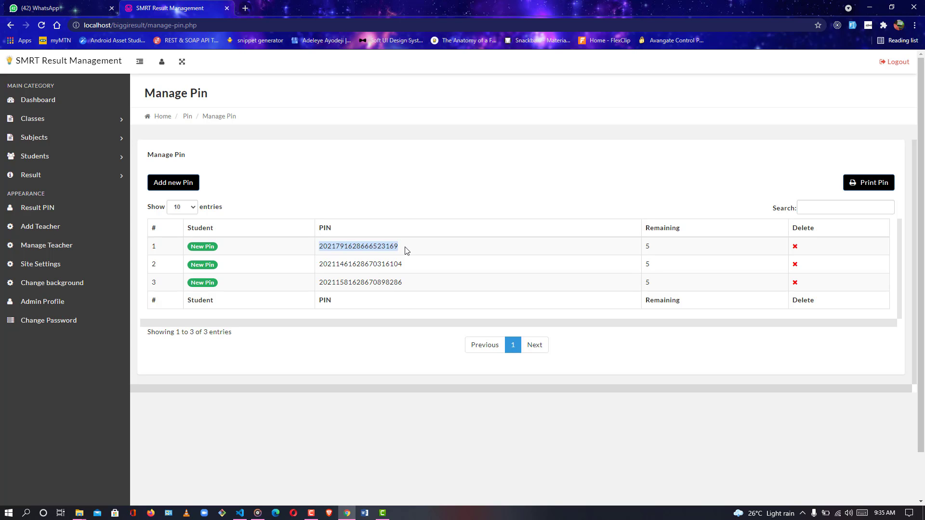
pyautogui.click(896, 65)
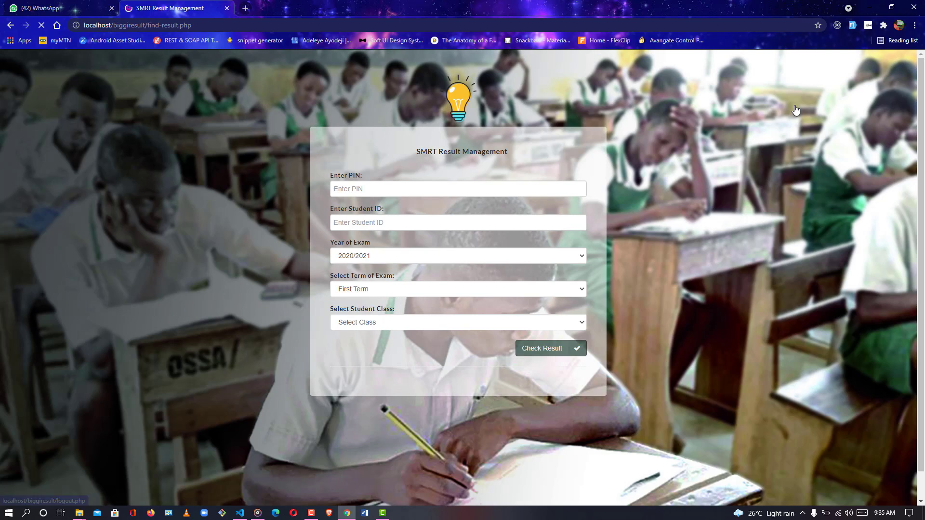
pyautogui.click(432, 184)
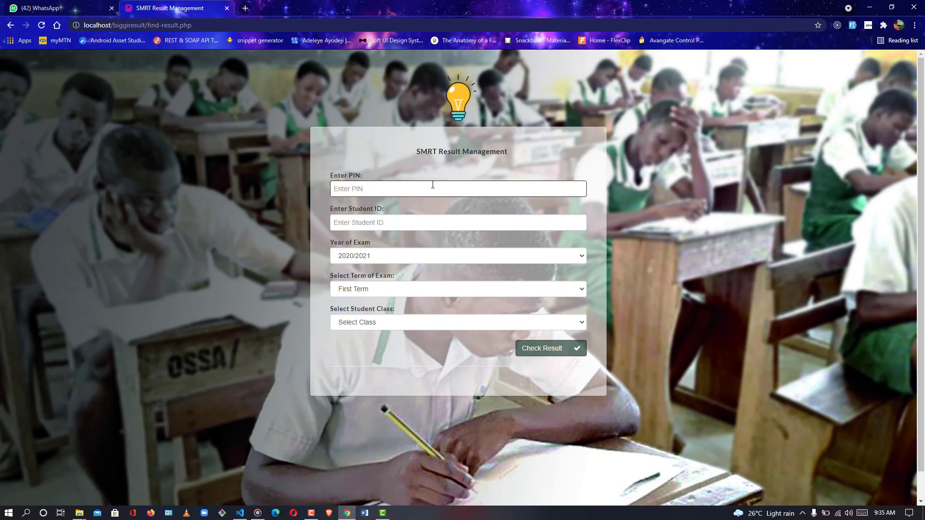
pyautogui.hotkey('ctrl', 'v')
pyautogui.click(394, 223)
pyautogui.press('super+v')
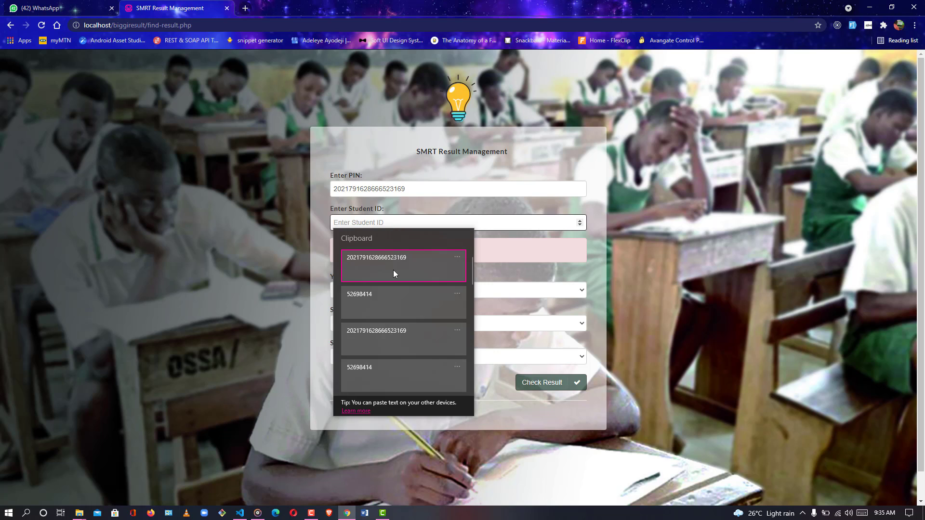
pyautogui.click(388, 297)
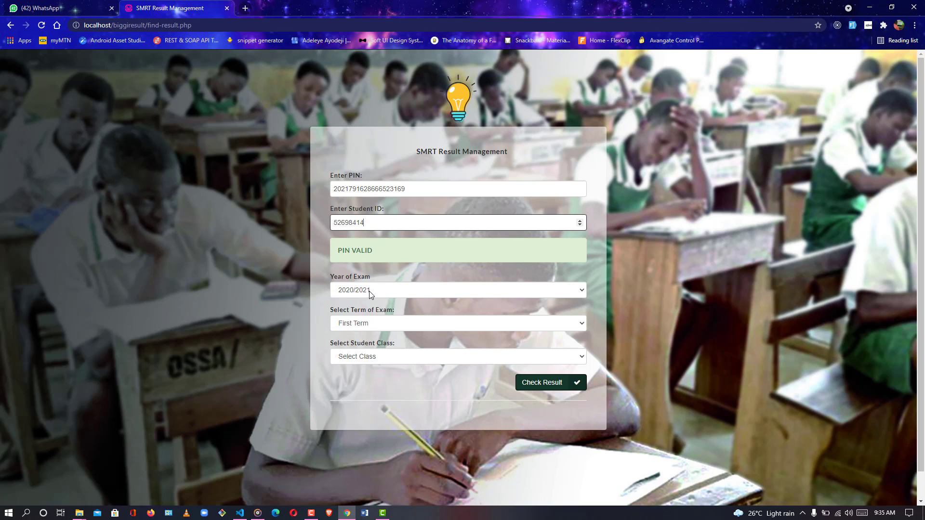
pyautogui.click(368, 357)
pyautogui.click(366, 377)
pyautogui.click(524, 383)
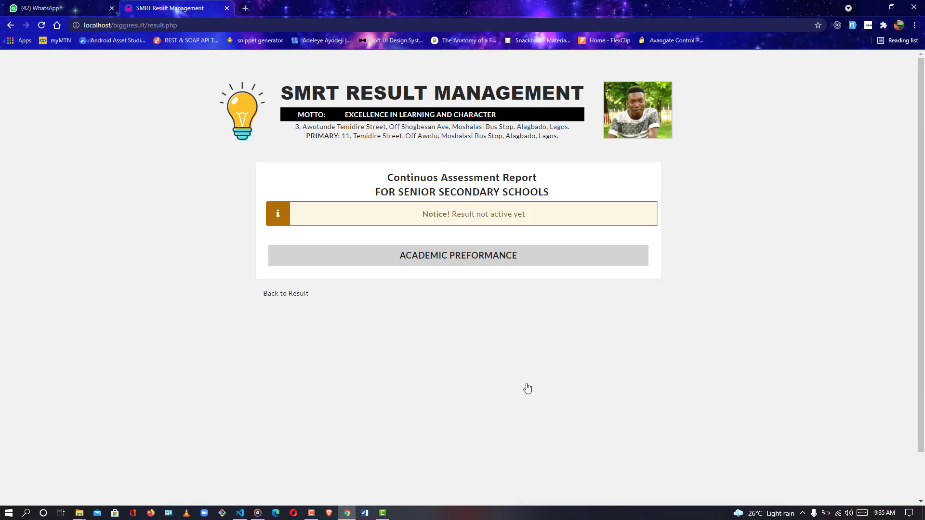
pyautogui.moveTo(452, 215); pyautogui.dragTo(525, 220)
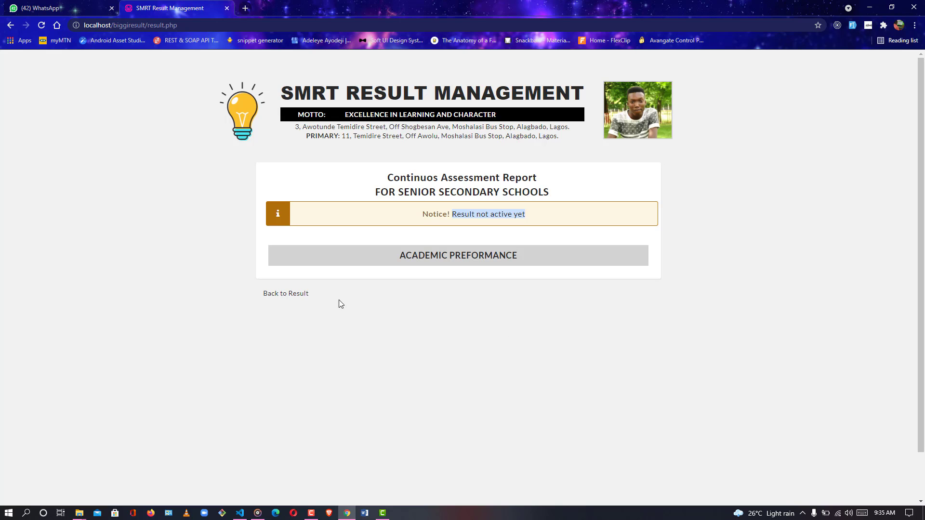
pyautogui.click(290, 295)
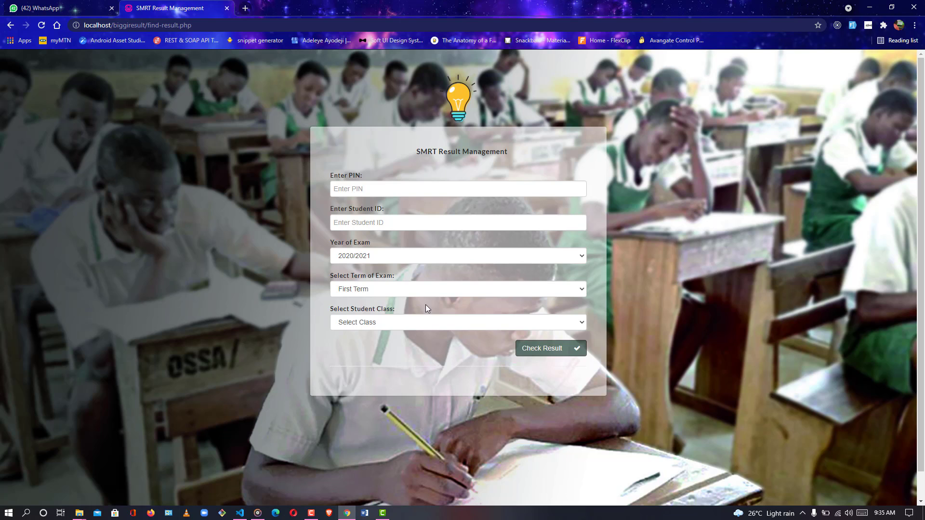
# - Go to the admin login page and log back in with the admin credentials
pyautogui.click(371, 28)
pyautogui.click(367, 27)
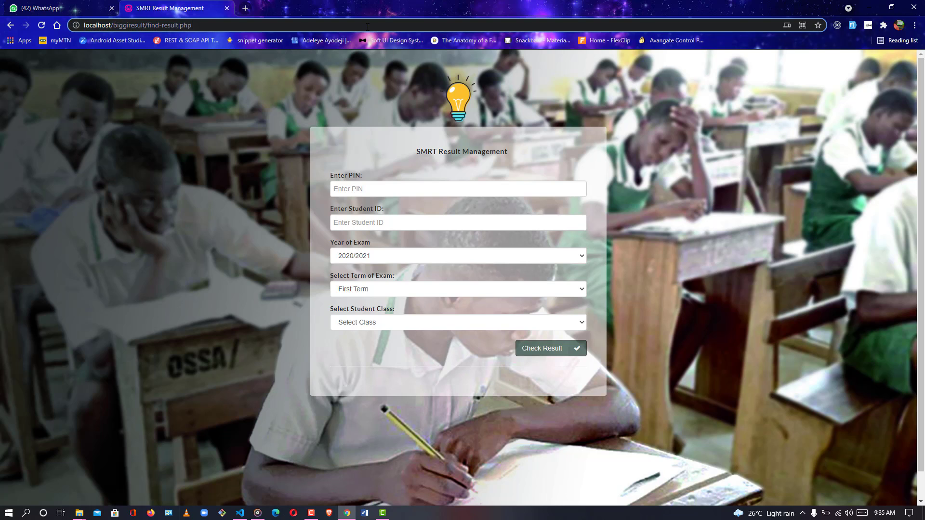
pyautogui.press('BackSpace')
pyautogui.press('BackSpace')
pyautogui.press('BackSpace')
pyautogui.press('BackSpace')
pyautogui.press('BackSpace')
pyautogui.press('BackSpace')
pyautogui.press('BackSpace')
pyautogui.press('BackSpace')
pyautogui.press('BackSpace')
pyautogui.press('BackSpace')
pyautogui.press('BackSpace')
pyautogui.press('BackSpace')
pyautogui.press('BackSpace')
pyautogui.press('BackSpace')
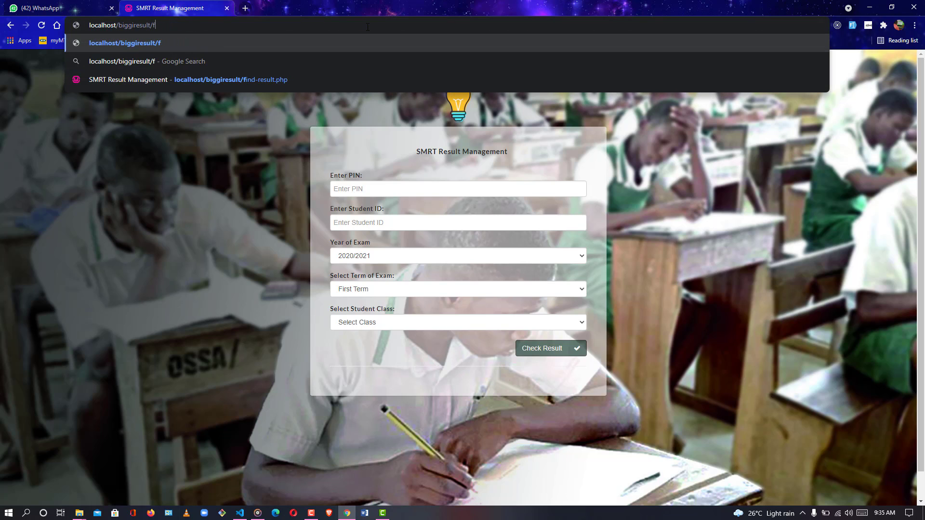
pyautogui.press('BackSpace')
pyautogui.write('adl')
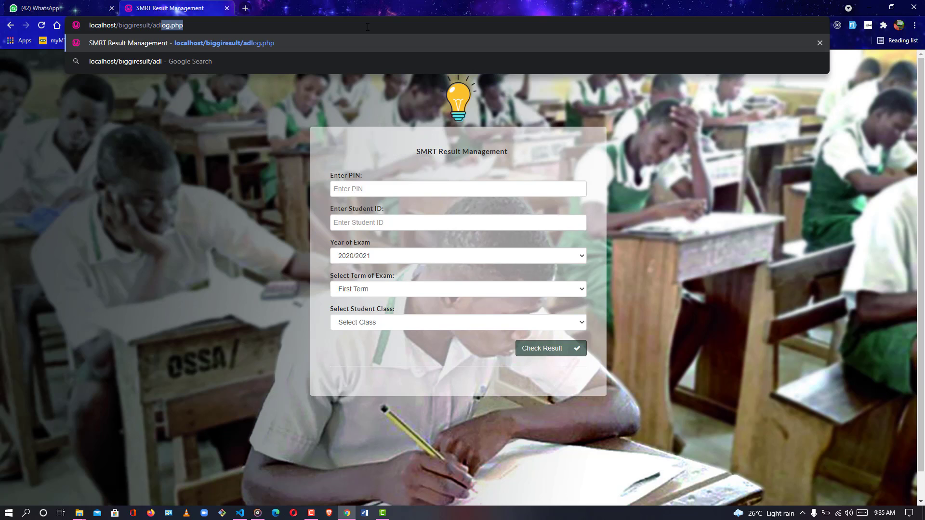
pyautogui.press('Return')
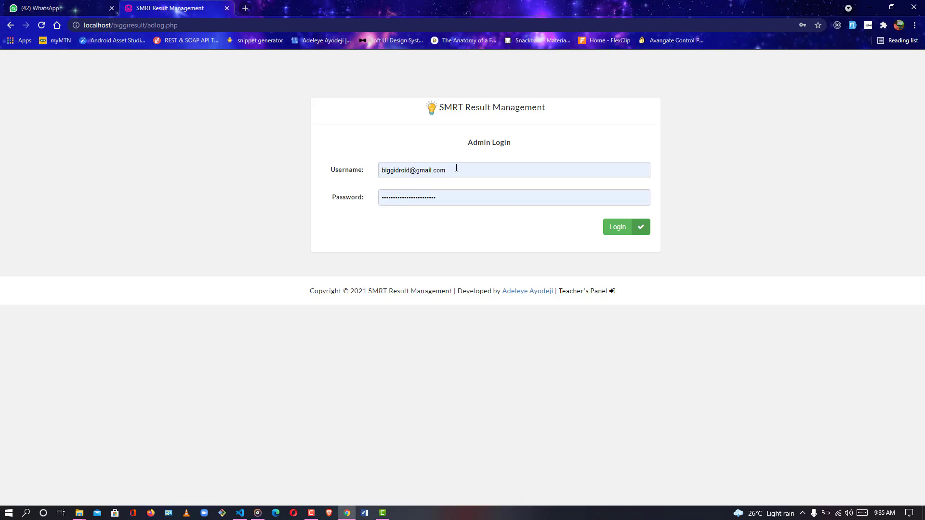
pyautogui.click(458, 166)
pyautogui.press('BackSpace')
pyautogui.write('admin')
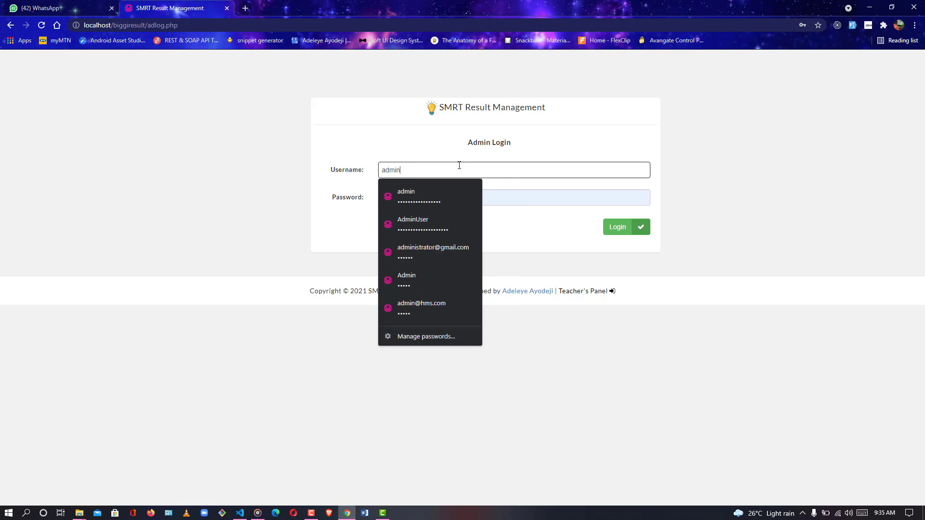
pyautogui.press('Tab')
pyautogui.write('admin')
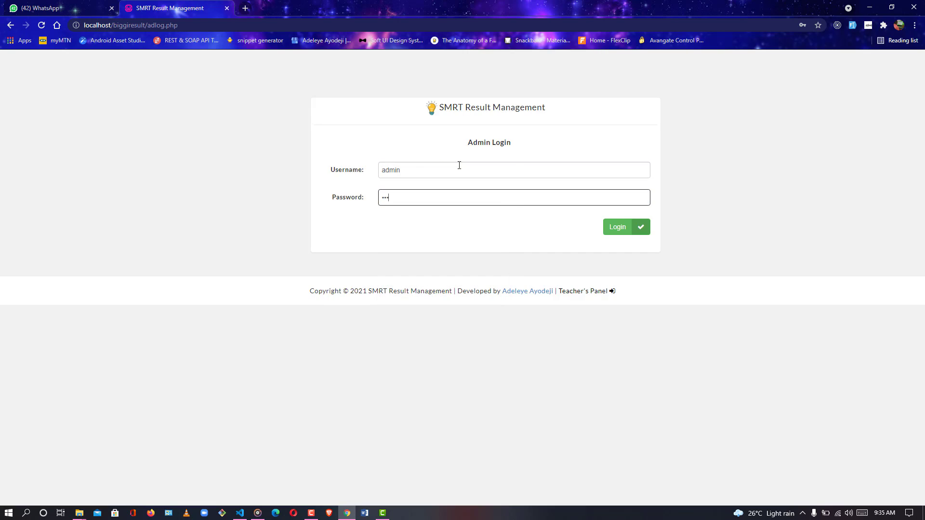
pyautogui.hotkey('ctrl', 'a')
pyautogui.write('admin')
pyautogui.press('Return')
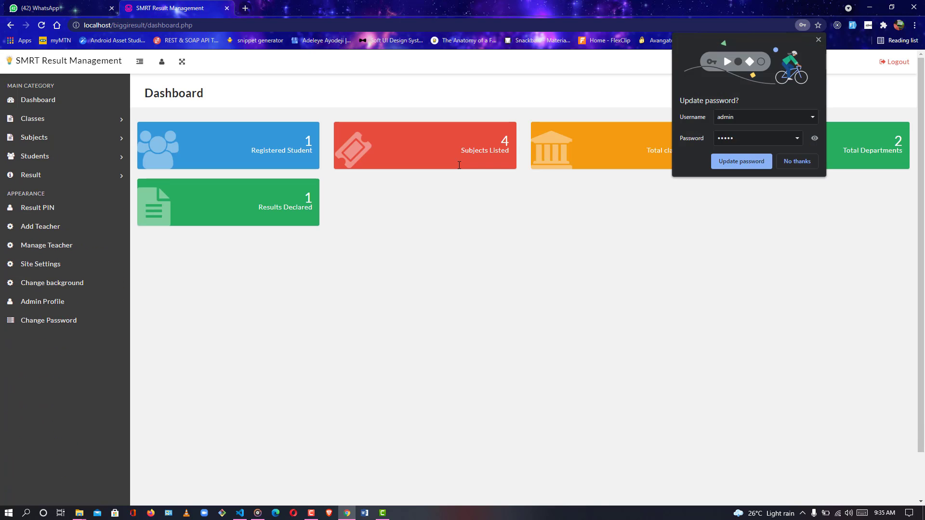
pyautogui.click(553, 165)
# - Edit the student's First Term result and set its Admin Status to Live
pyautogui.click(283, 206)
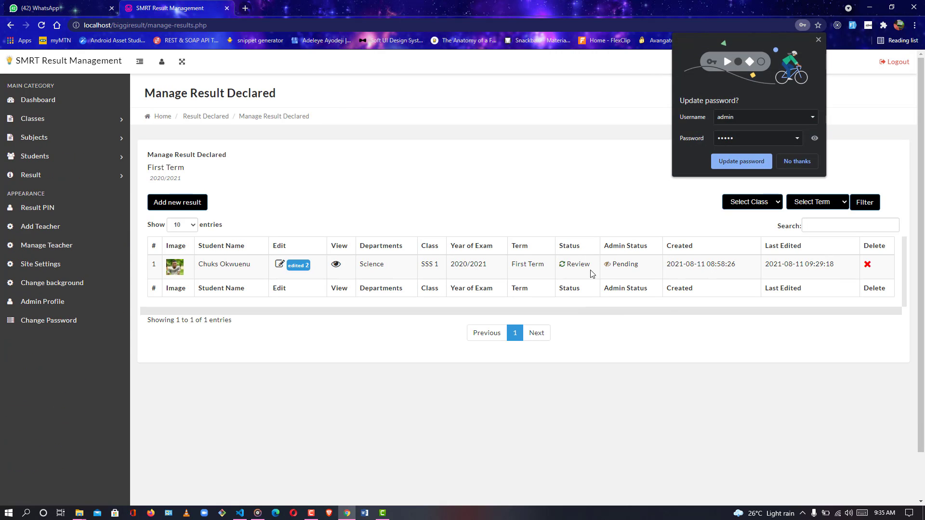
pyautogui.moveTo(562, 264); pyautogui.dragTo(616, 266)
pyautogui.click(707, 381)
pyautogui.click(298, 268)
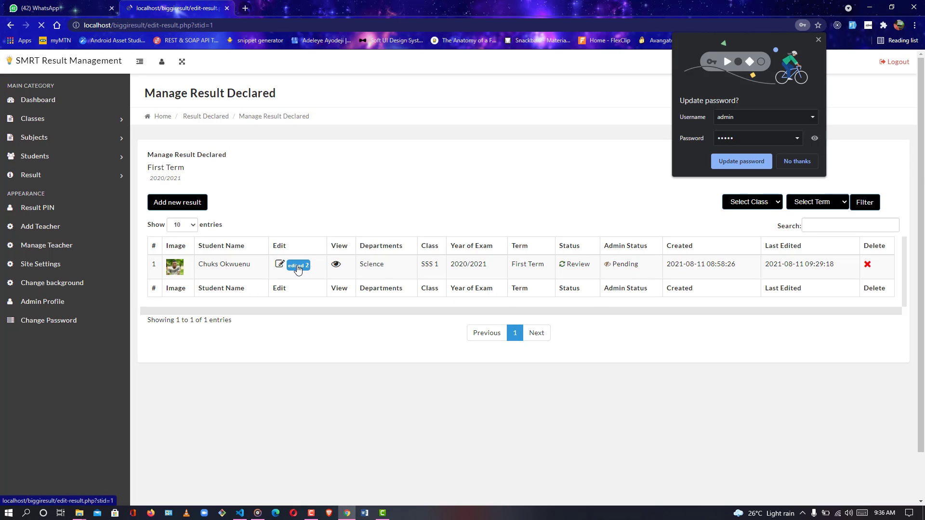
pyautogui.click(433, 481)
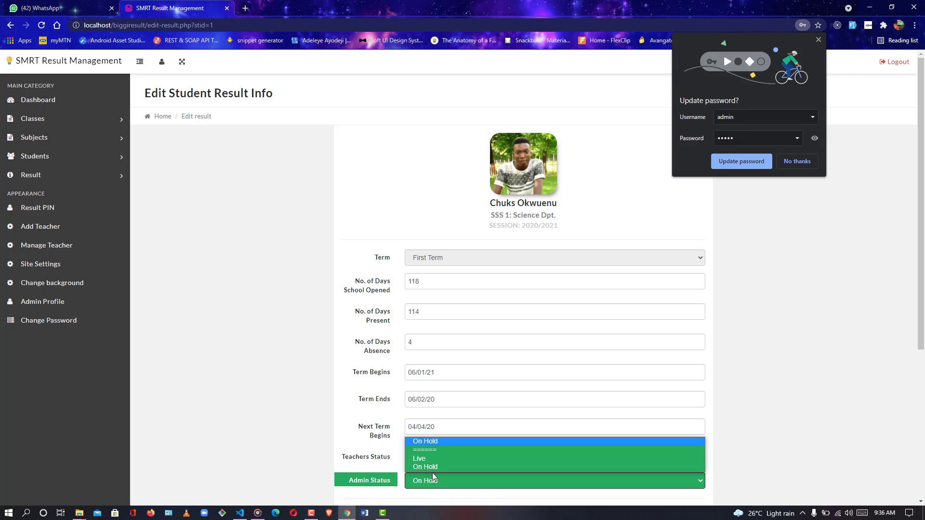
pyautogui.click(432, 458)
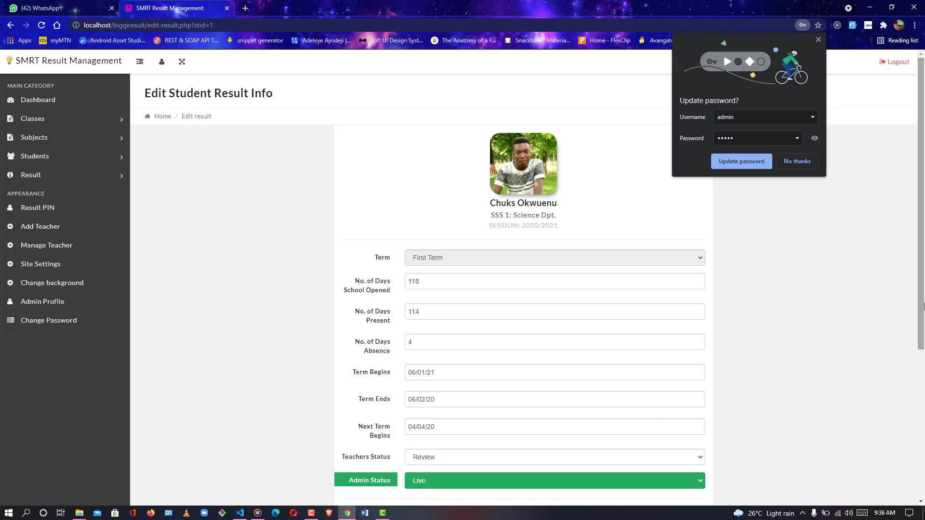
pyautogui.moveTo(921, 324); pyautogui.dragTo(923, 471)
pyautogui.click(422, 445)
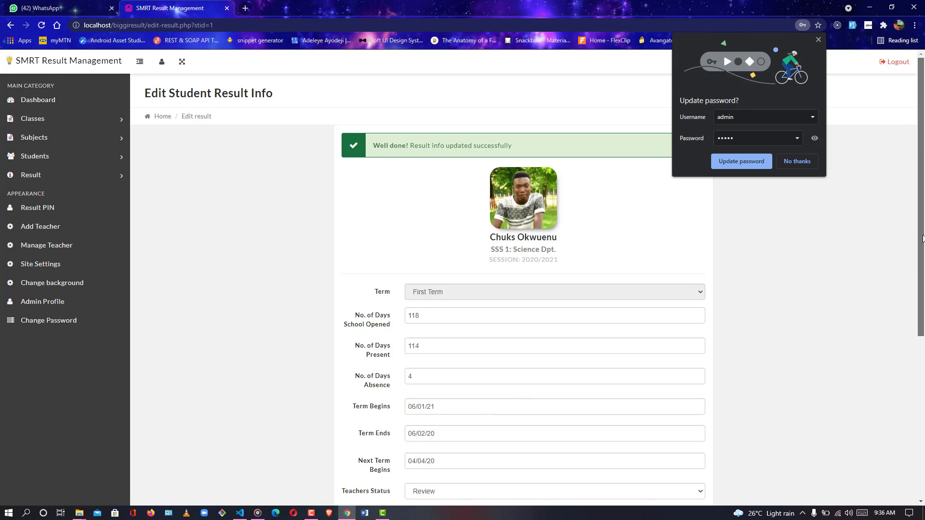
# - Return to the declared results list and confirm the result now shows Reviewed status
pyautogui.moveTo(920, 270); pyautogui.dragTo(918, 430)
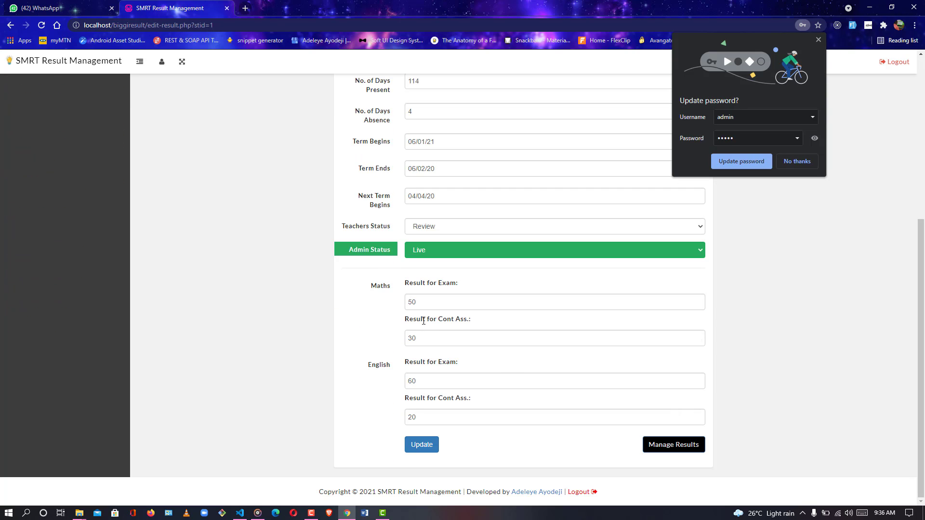
pyautogui.click(665, 443)
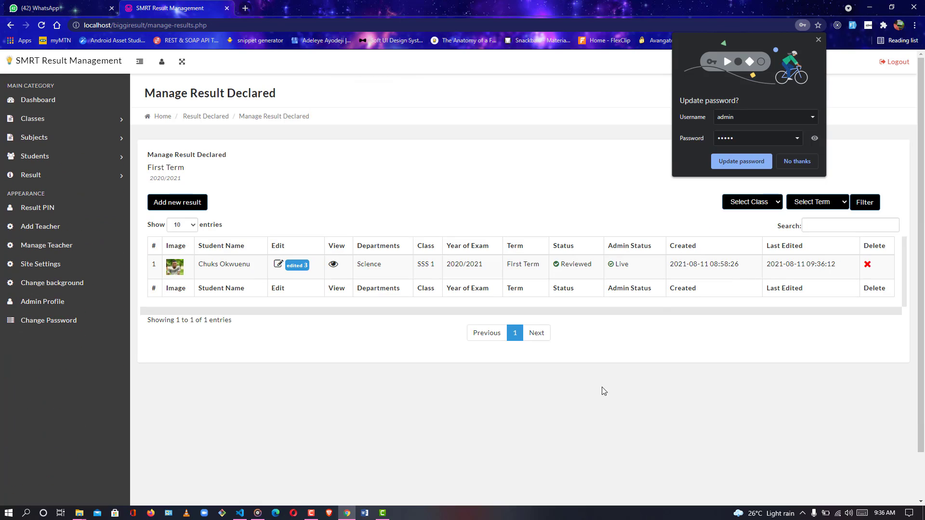
pyautogui.click(788, 159)
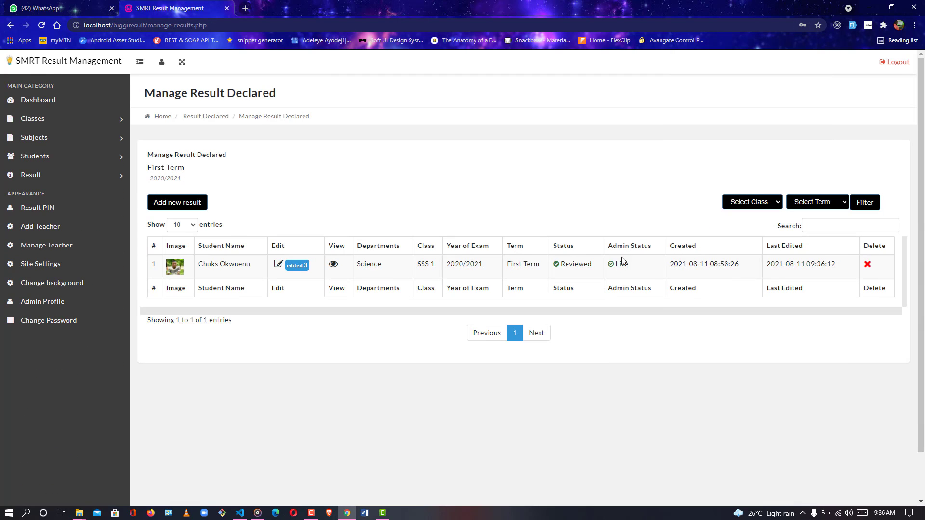
pyautogui.moveTo(639, 275); pyautogui.dragTo(560, 265)
pyautogui.click(608, 378)
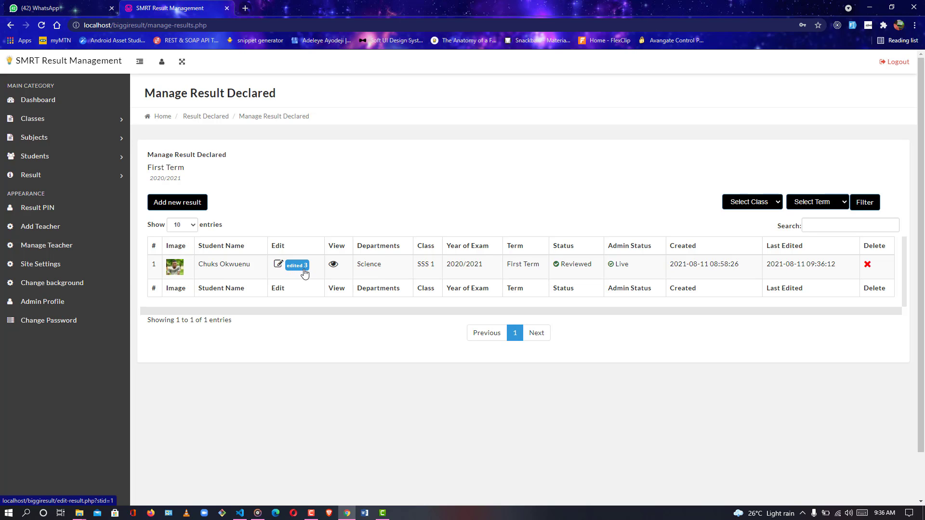
# - View the student's First Term report, go back to the list, and log out
pyautogui.click(334, 265)
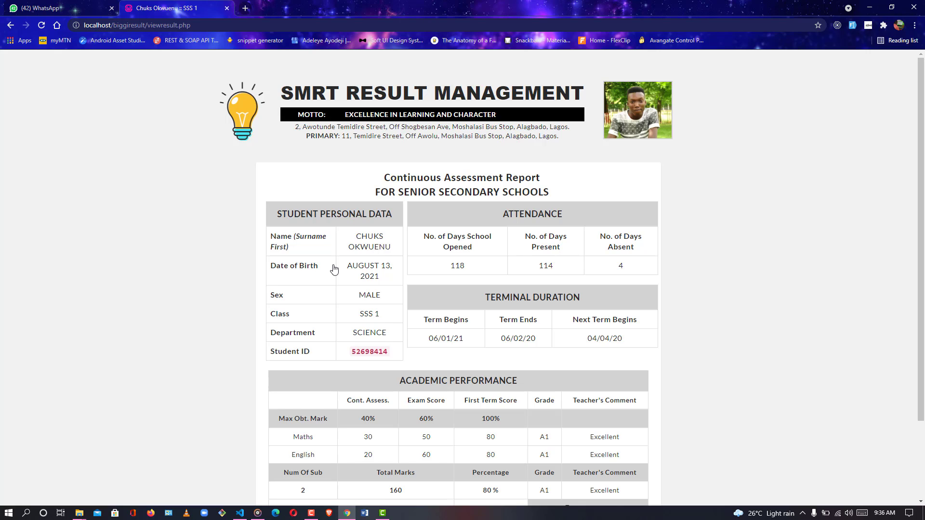
pyautogui.scroll(-2, 334, 268)
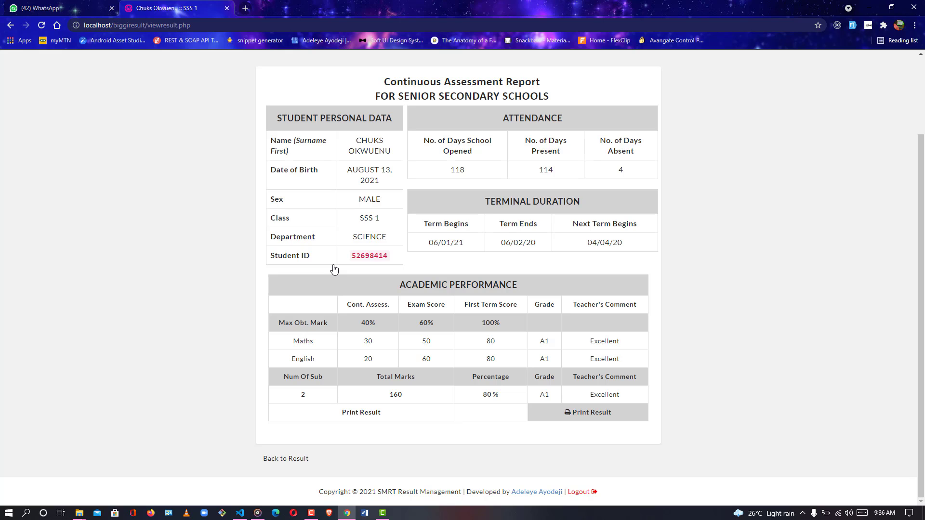
pyautogui.click(10, 25)
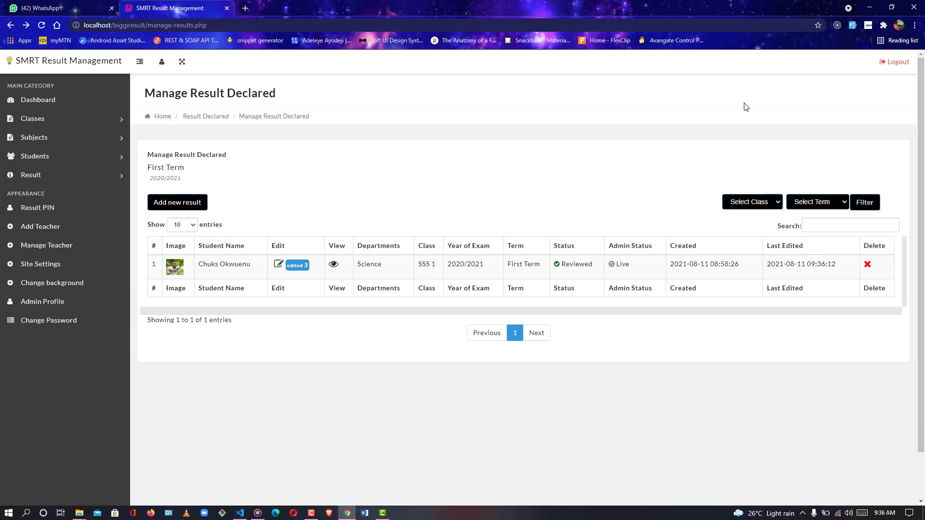
pyautogui.click(895, 62)
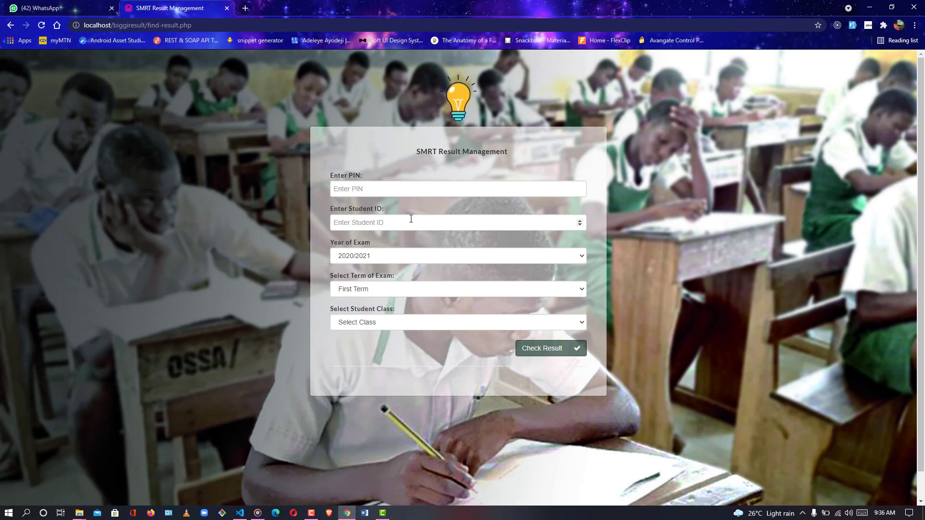
# - Paste the saved PIN and student ID, choose class SSS 1, and check the result
pyautogui.click(408, 195)
pyautogui.press('super+v')
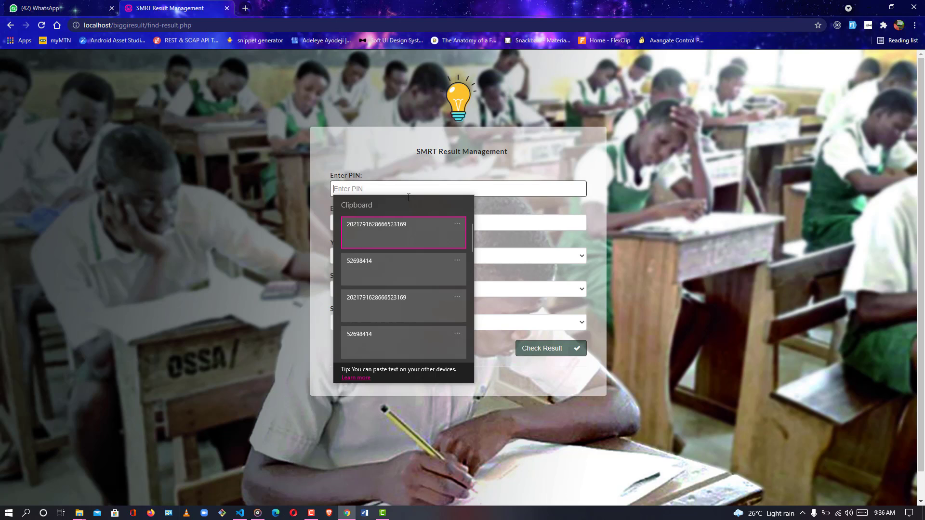
pyautogui.click(403, 232)
pyautogui.click(388, 223)
pyautogui.press('super+v')
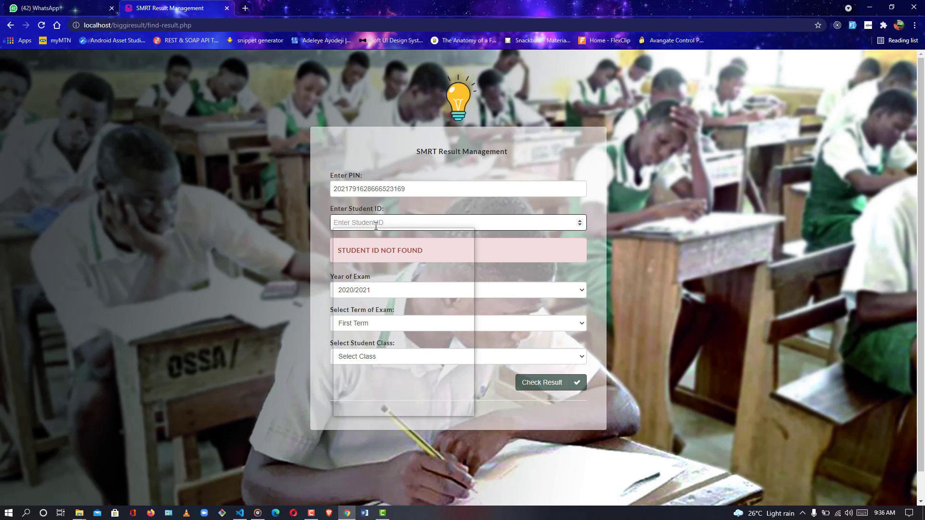
pyautogui.click(380, 294)
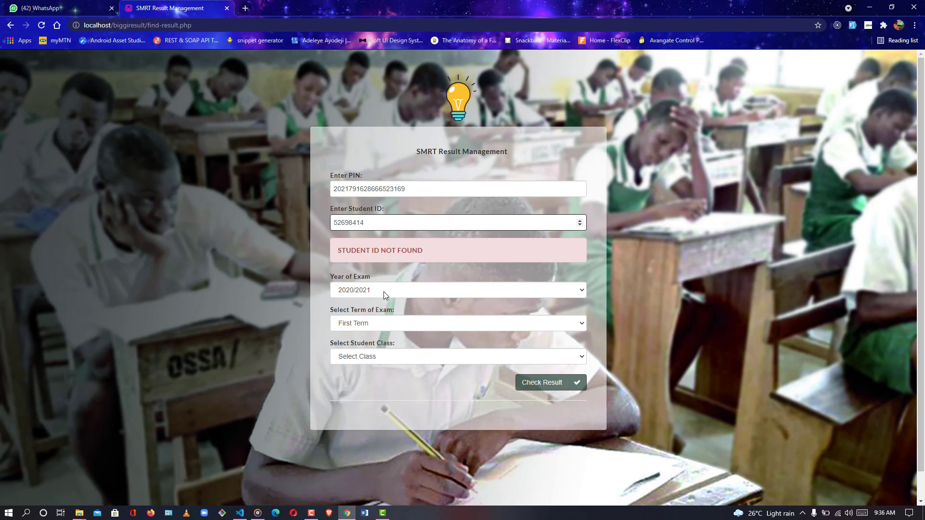
pyautogui.click(379, 359)
pyautogui.click(374, 379)
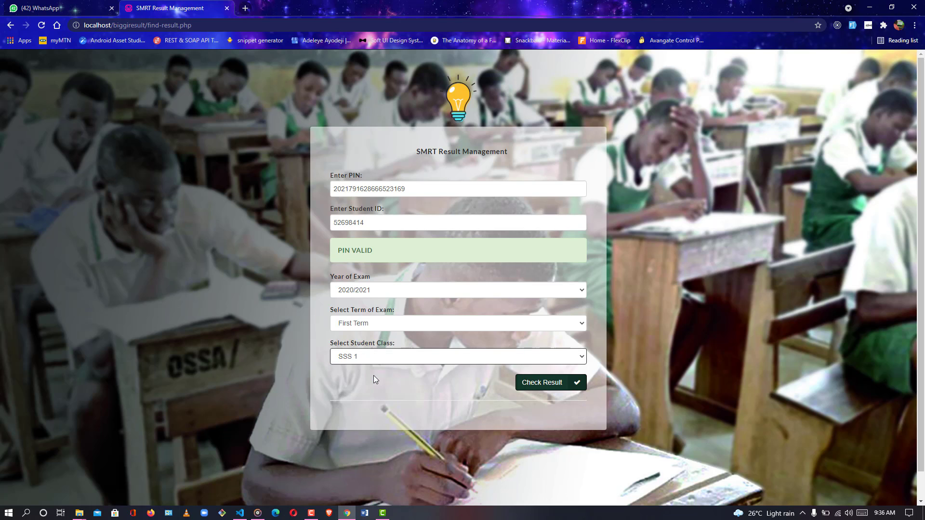
pyautogui.click(536, 385)
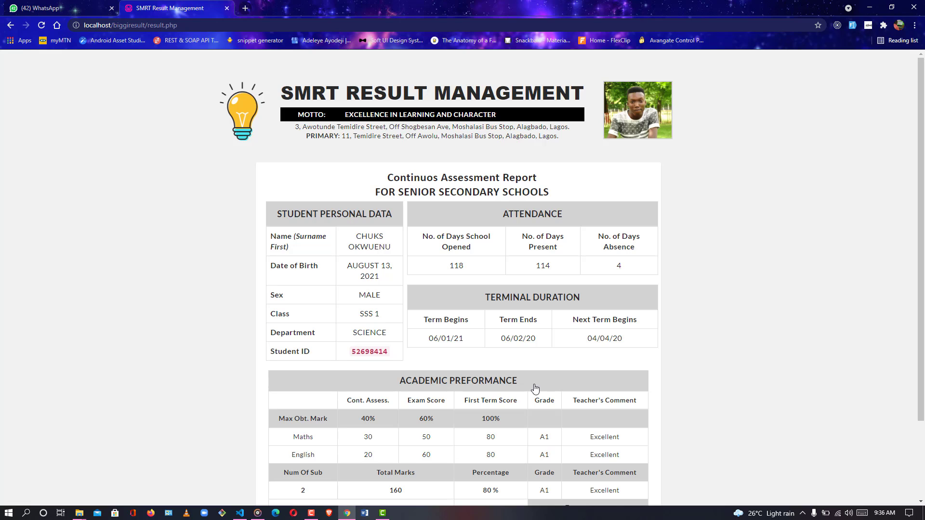
pyautogui.scroll(-2, 535, 387)
pyautogui.scroll(3, 535, 388)
pyautogui.scroll(-2, 534, 388)
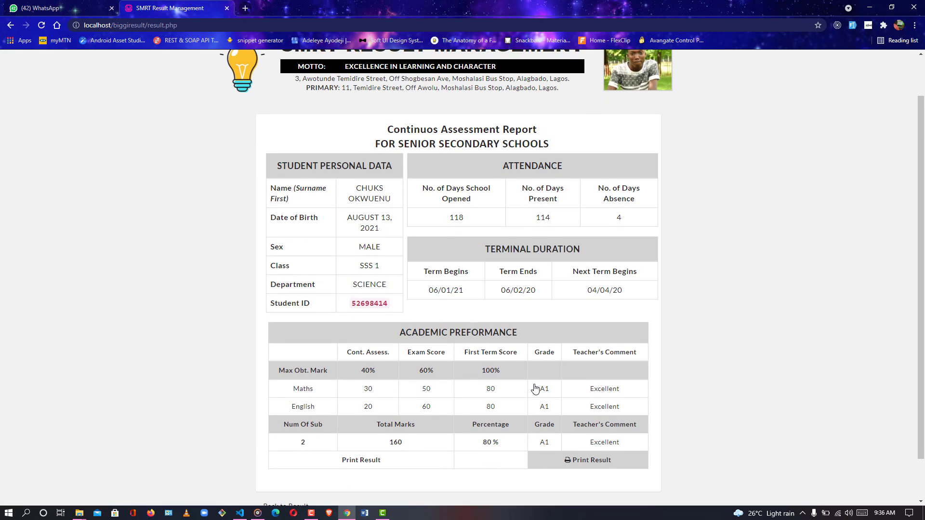
pyautogui.doubleClick(544, 389)
pyautogui.moveTo(545, 389)
pyautogui.mouseDown()
pyautogui.moveTo(547, 398)
pyautogui.moveTo(534, 384)
pyautogui.mouseUp()
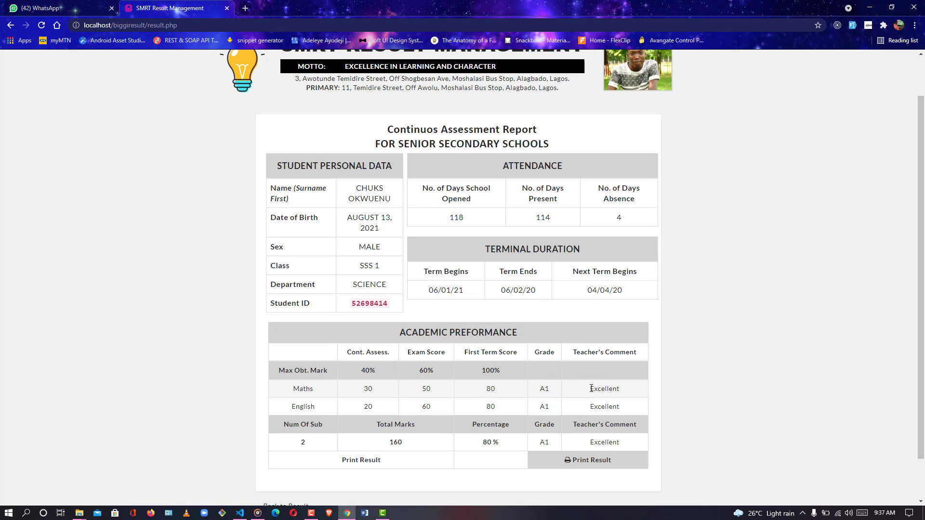
pyautogui.moveTo(589, 391); pyautogui.dragTo(629, 393)
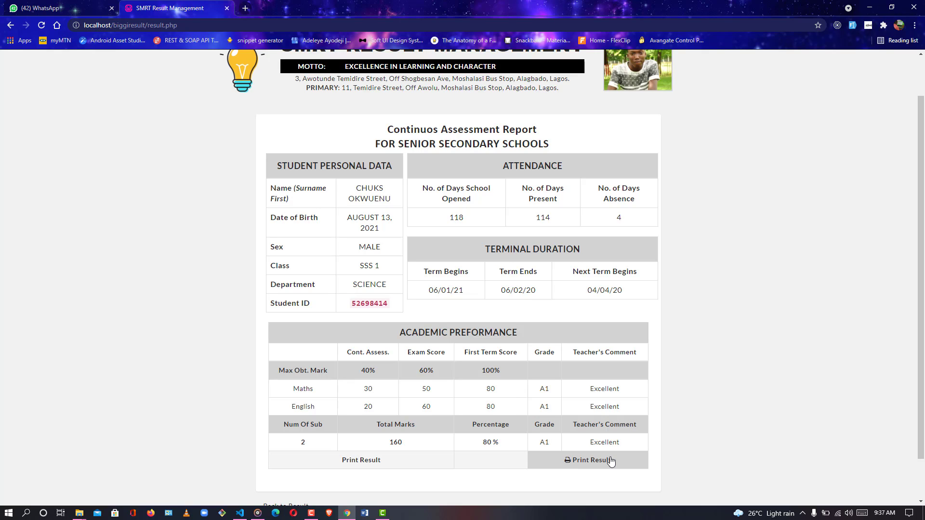
pyautogui.scroll(1, 610, 461)
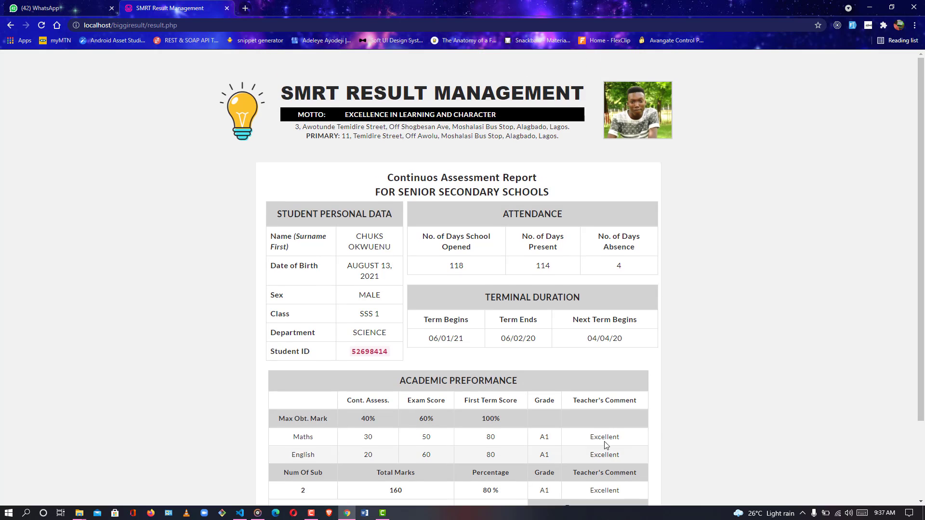
pyautogui.scroll(-2, 548, 368)
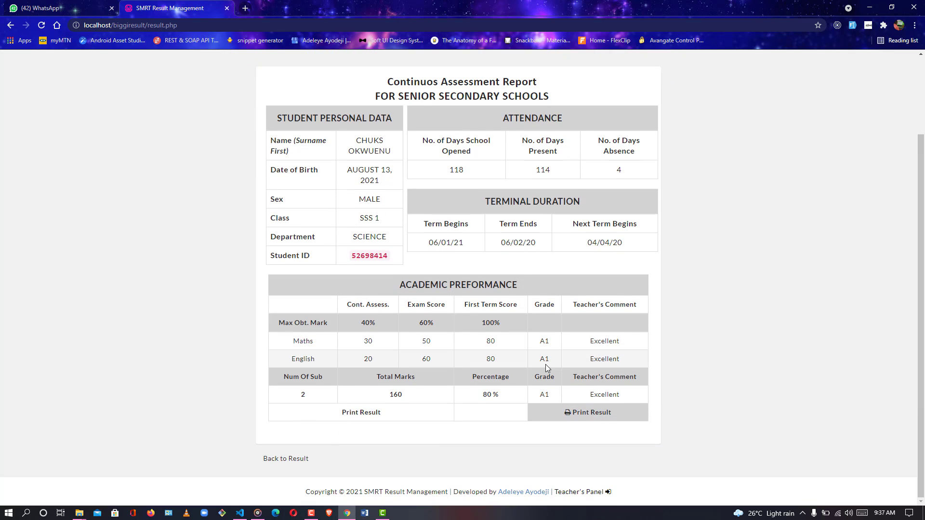
pyautogui.doubleClick(314, 340)
pyautogui.doubleClick(311, 358)
pyautogui.click(336, 358)
# - Load biggidroid.com in a new tab and scroll down to its Trending items
pyautogui.hotkey('ctrl', 't')
pyautogui.write('bigg')
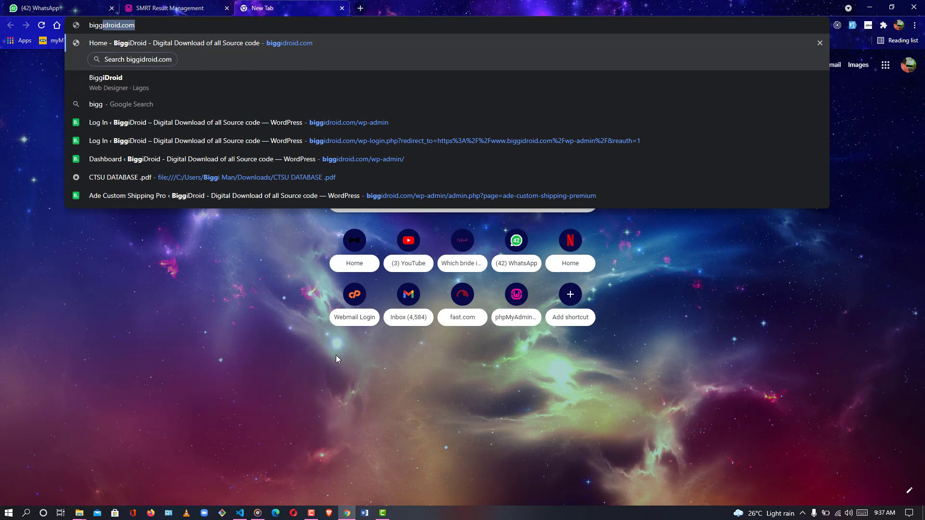
pyautogui.press('Return')
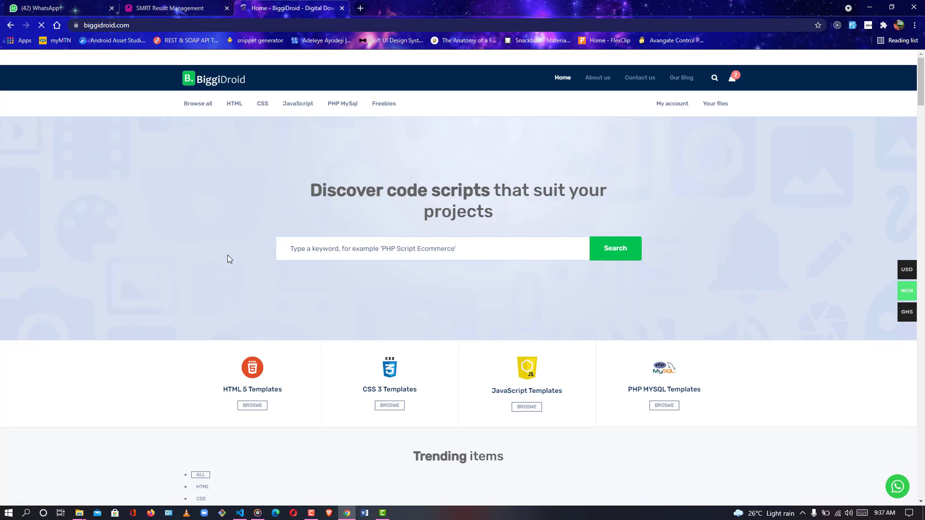
pyautogui.scroll(-5, 228, 259)
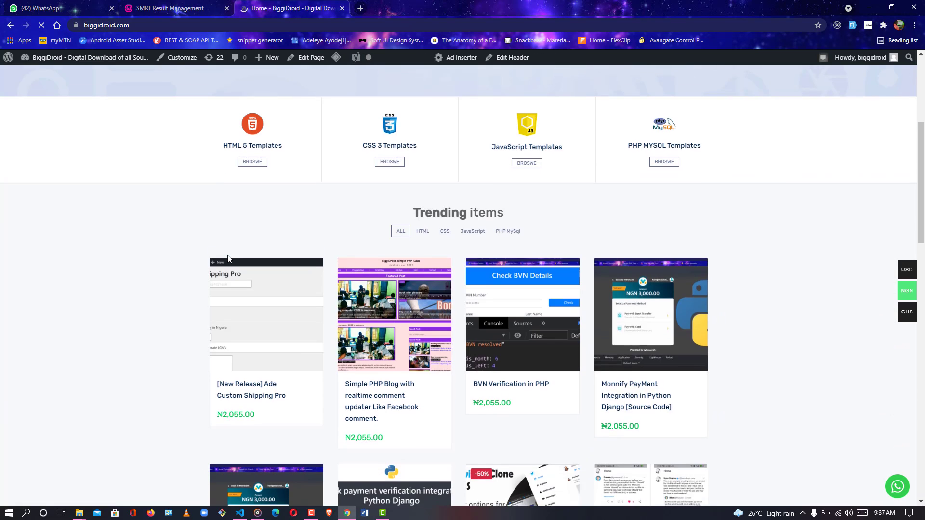
pyautogui.scroll(-8, 228, 258)
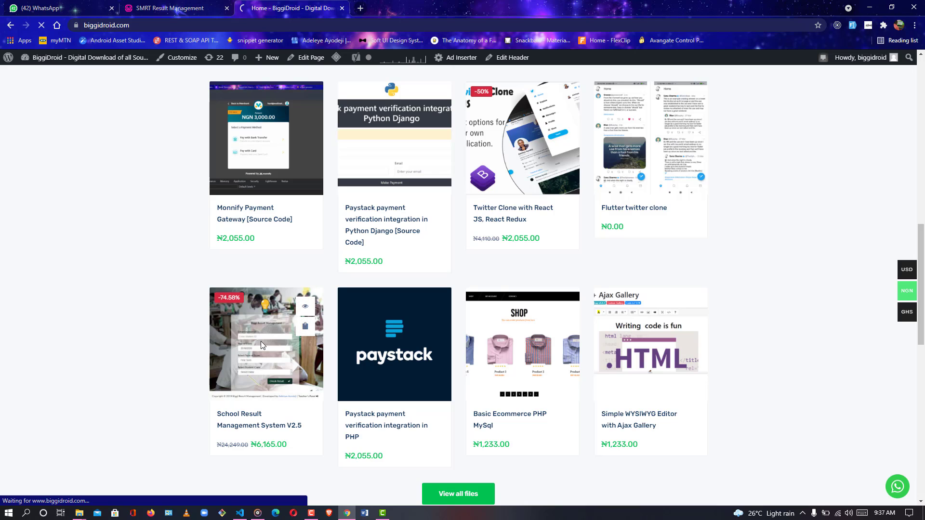